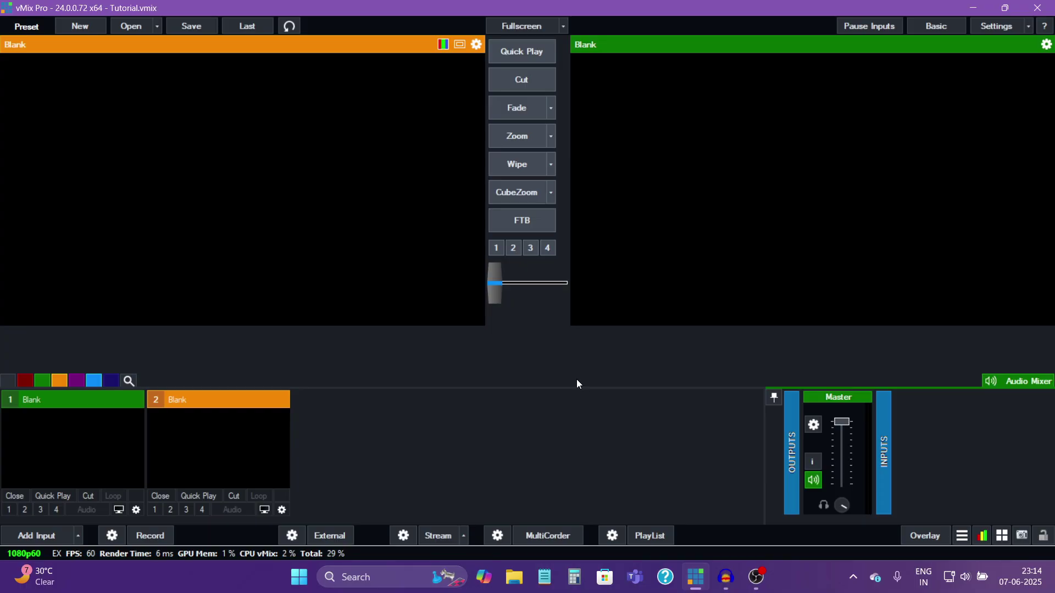
- Add a new title input using the GT Ticker template "Ticker 1- Basic Blue"
click(34, 536)
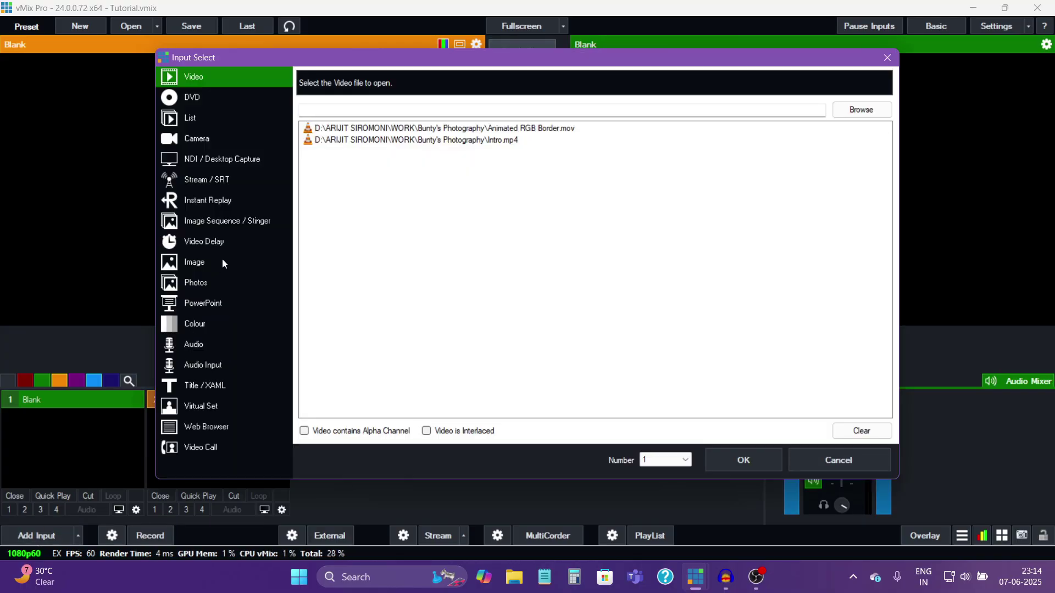
click(221, 388)
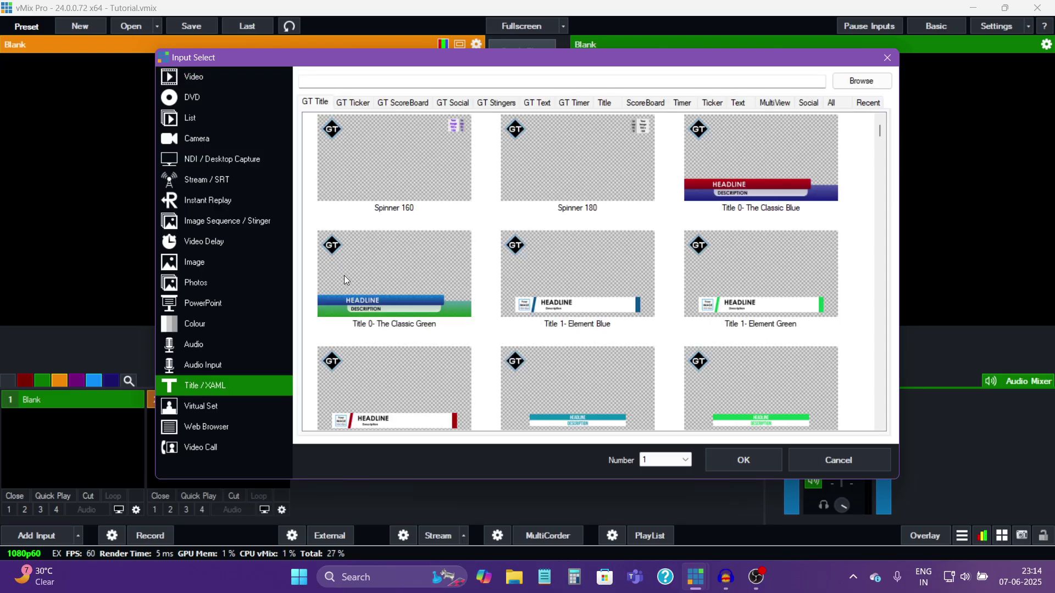
click(348, 104)
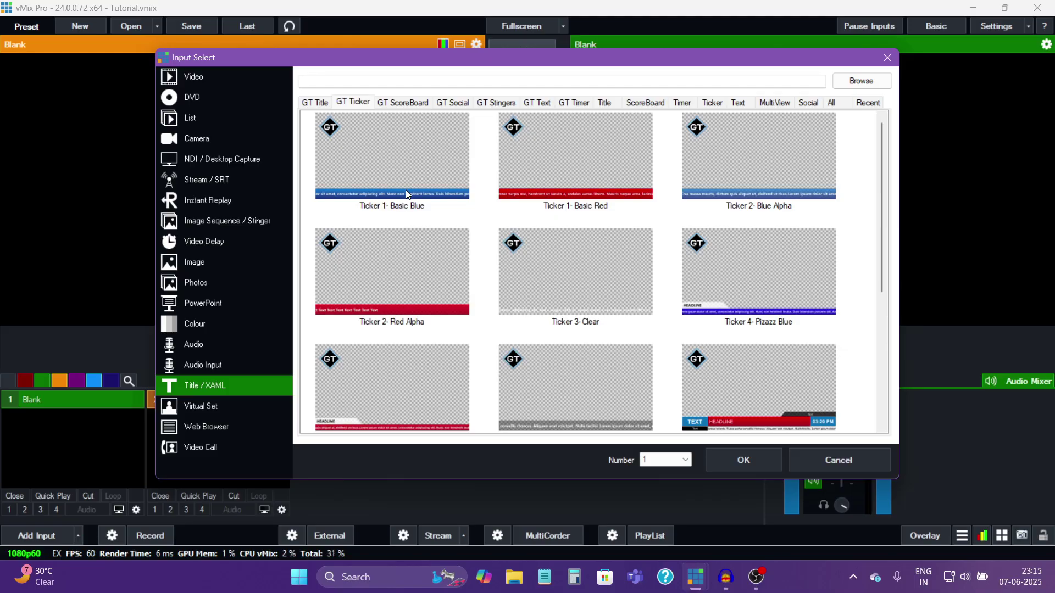
click(384, 141)
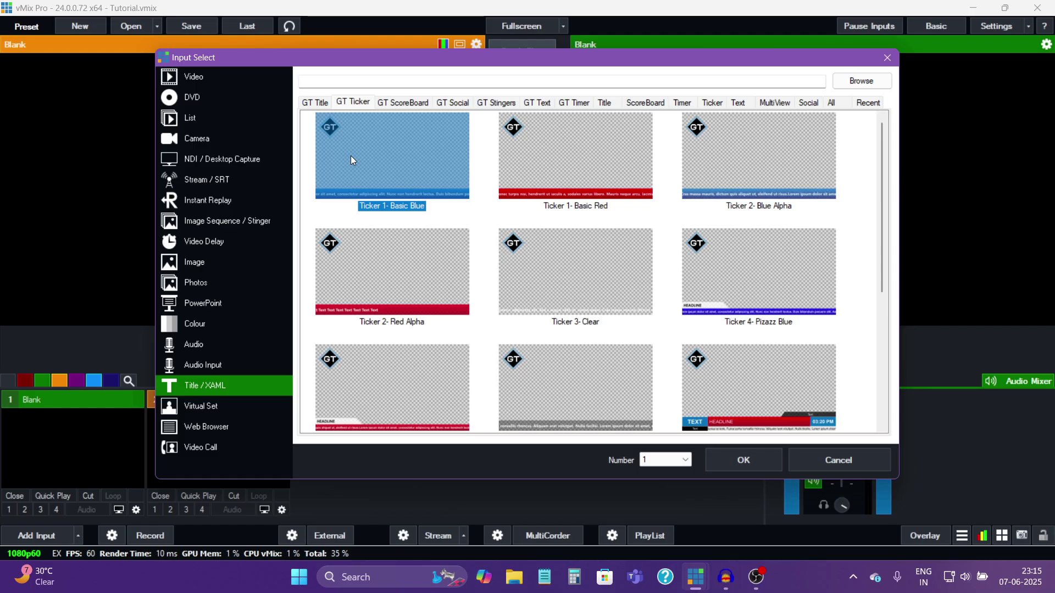
click(744, 459)
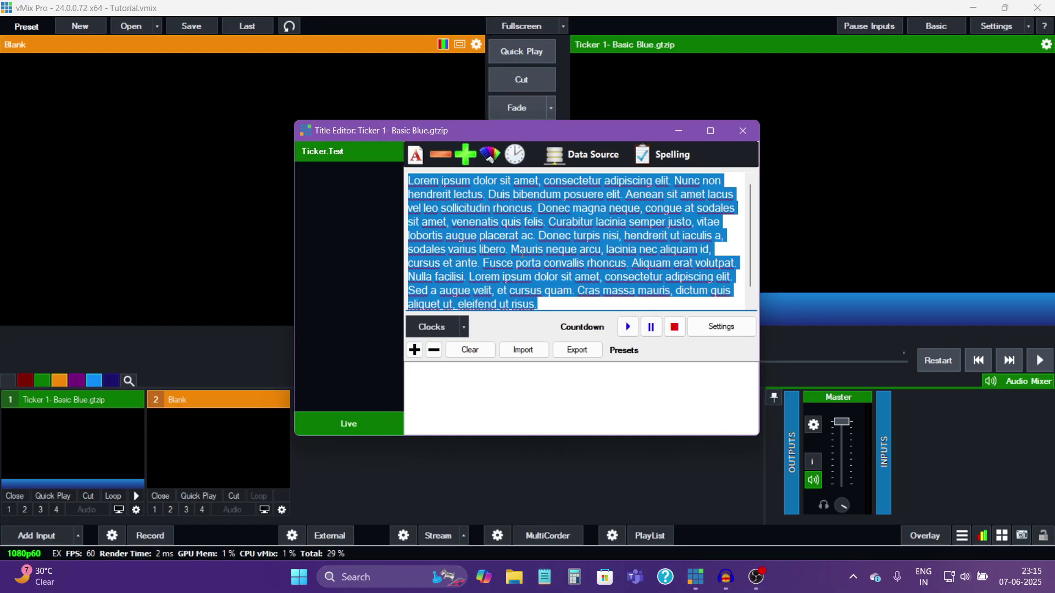
- Replace the ticker's placeholder text with "Hello I am" followed by the presenter's full name, and start the ticker playing
key(Delete)
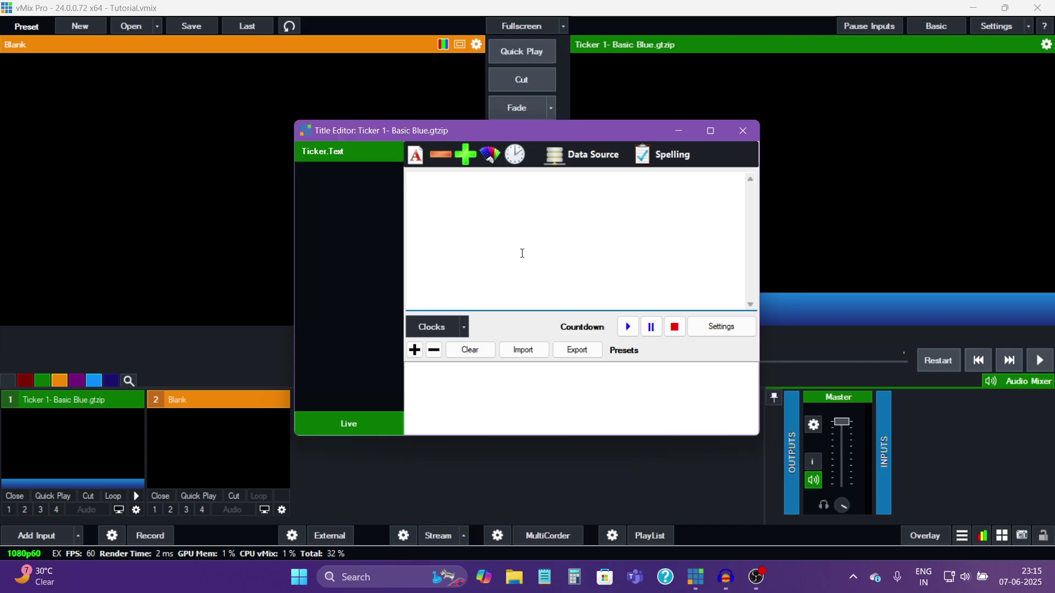
text(Hello I am Arijit )
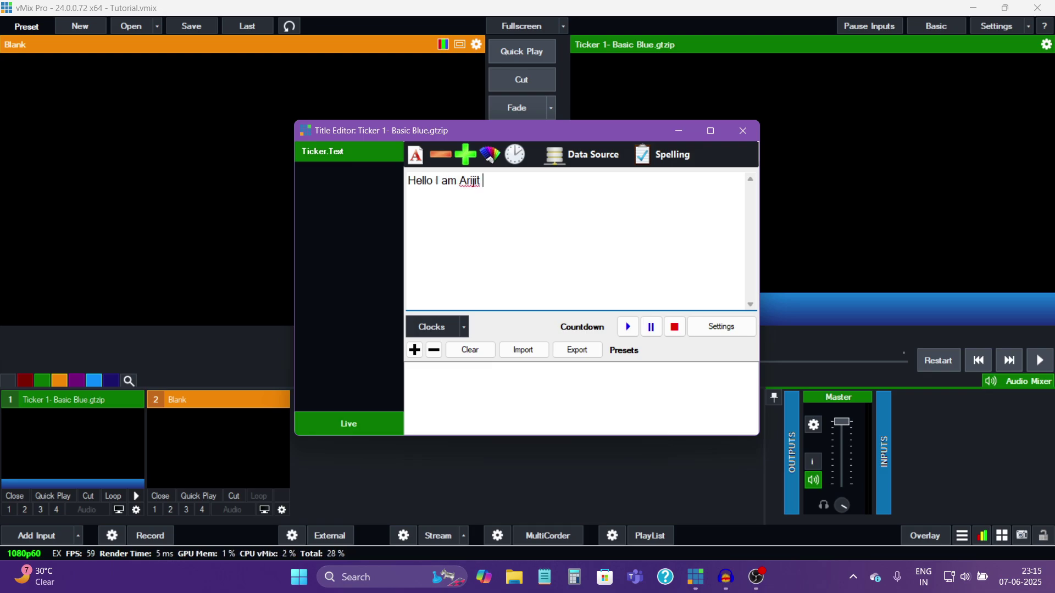
text(Siromoni)
click(743, 131)
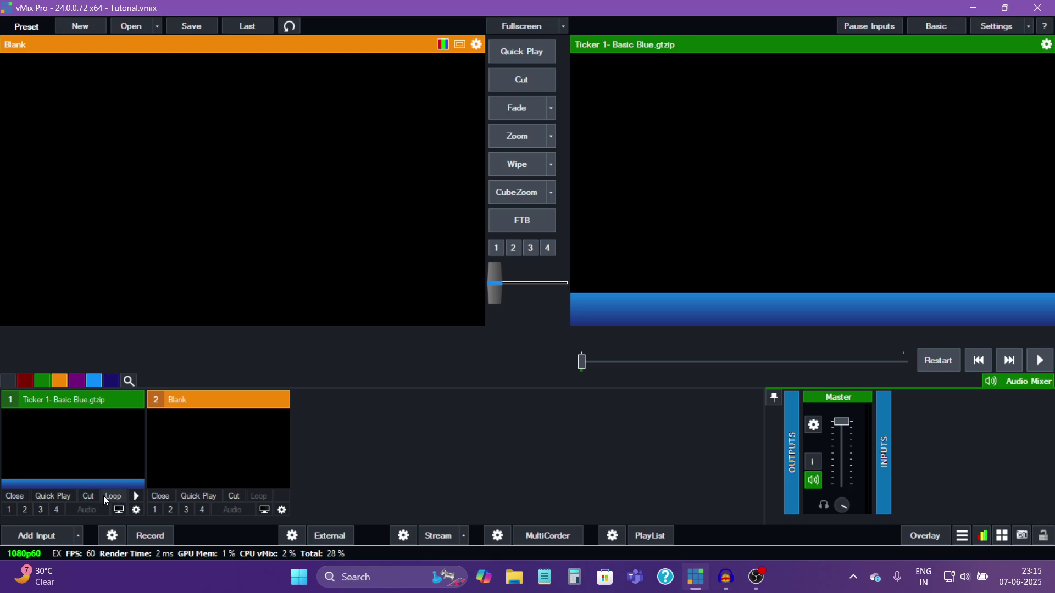
click(136, 496)
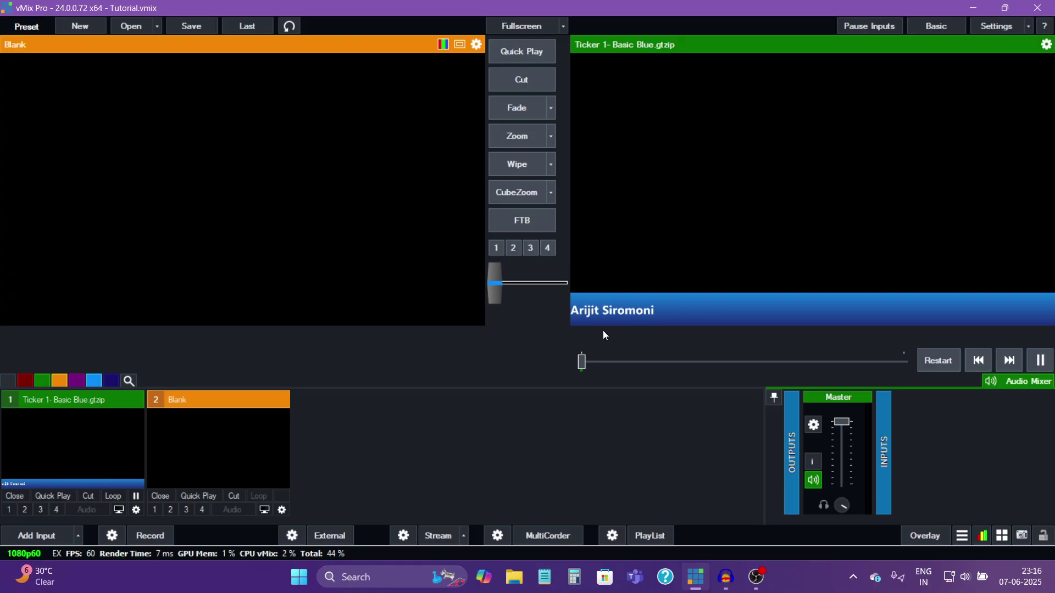
- Append ", welcome to my channel" to the ticker text in the Title Editor, and move the editor clear of the output preview
right_click(64, 434)
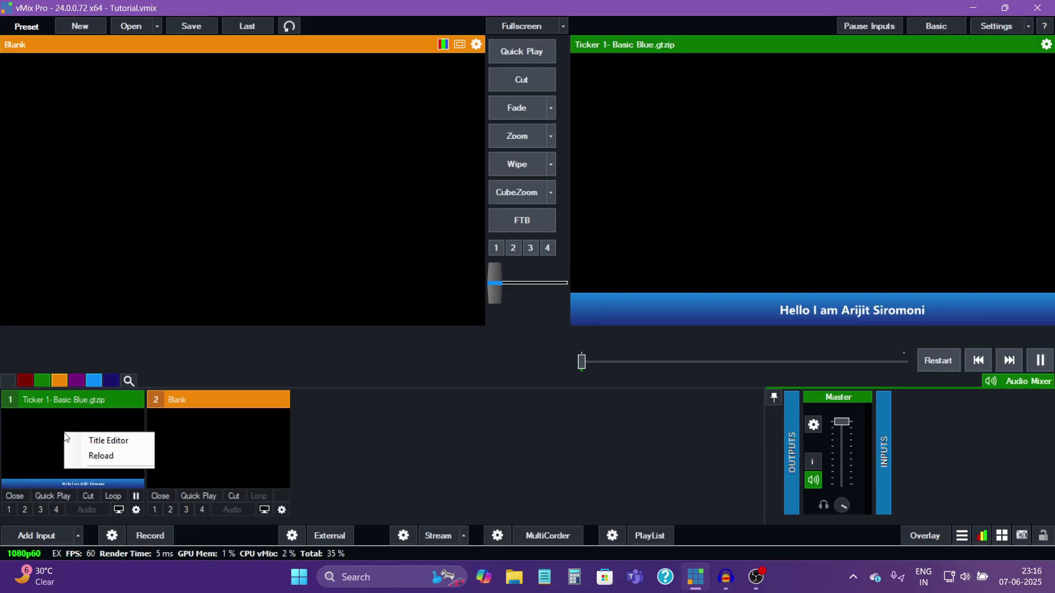
click(111, 441)
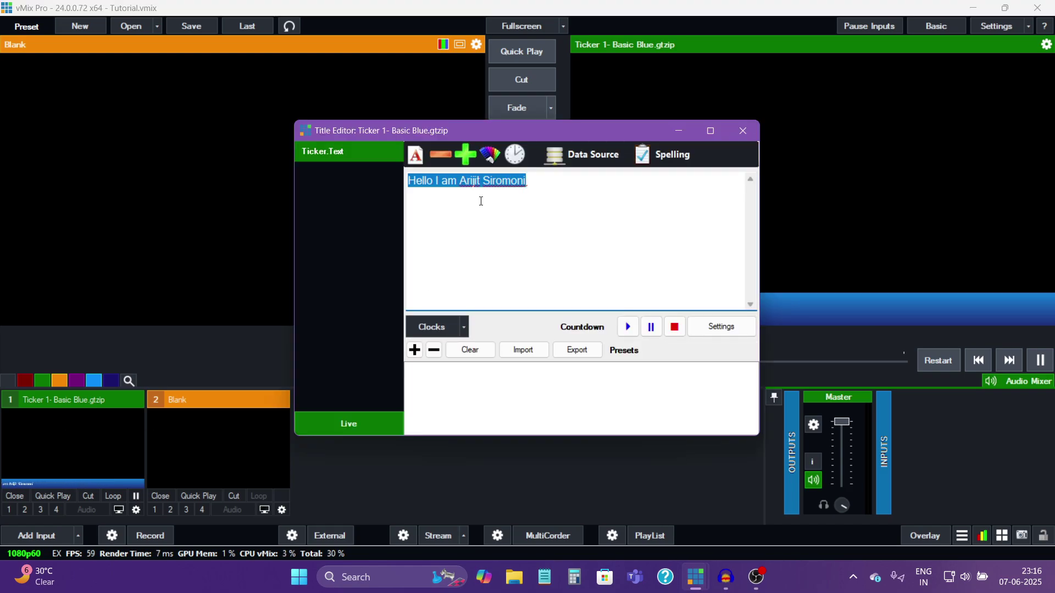
click(550, 181)
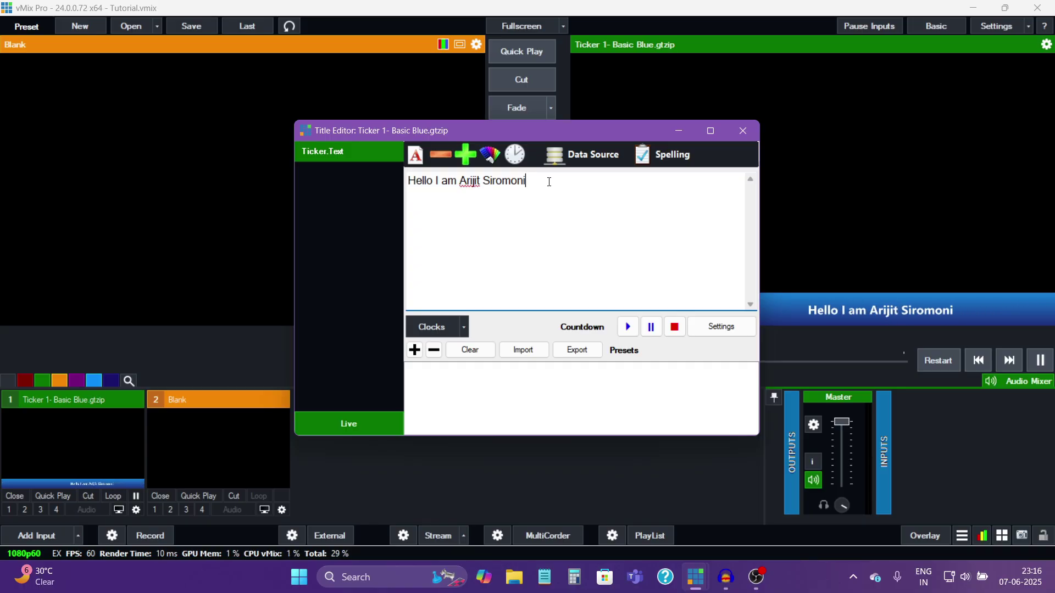
text(, )
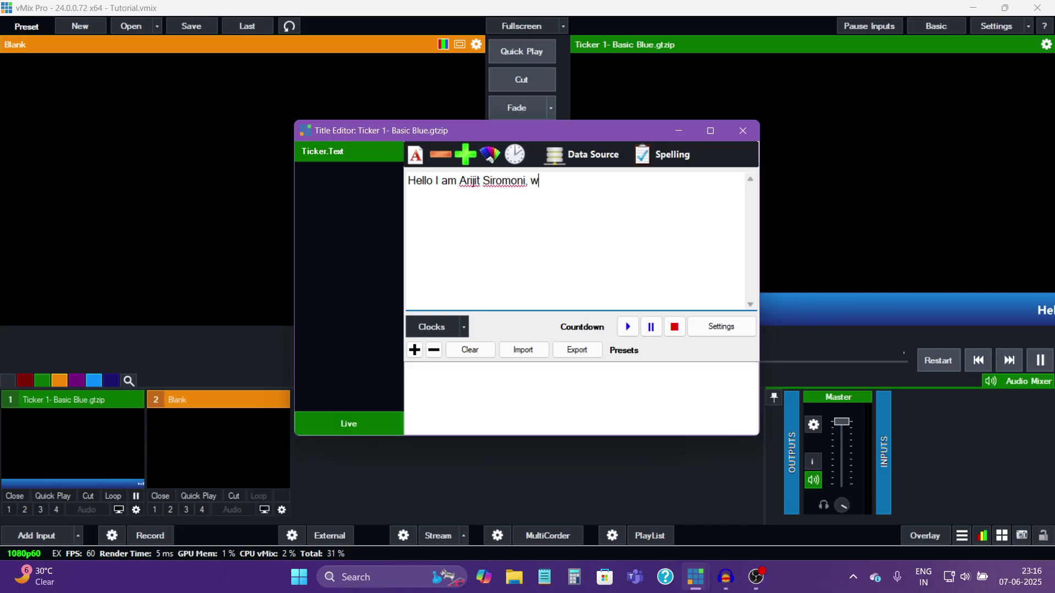
text(welcome to my channel)
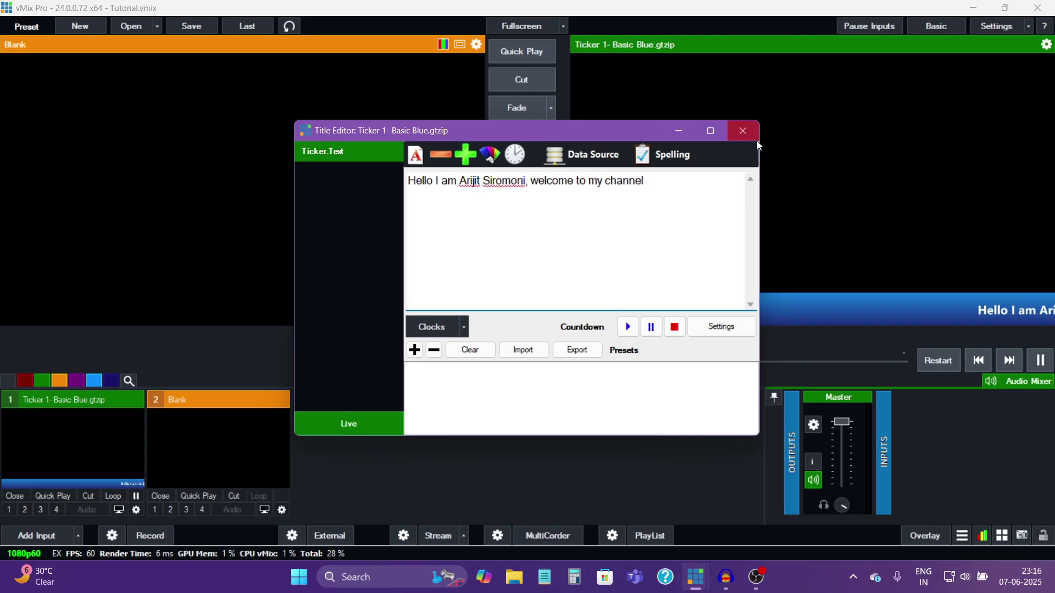
drag(618, 130, 467, 137)
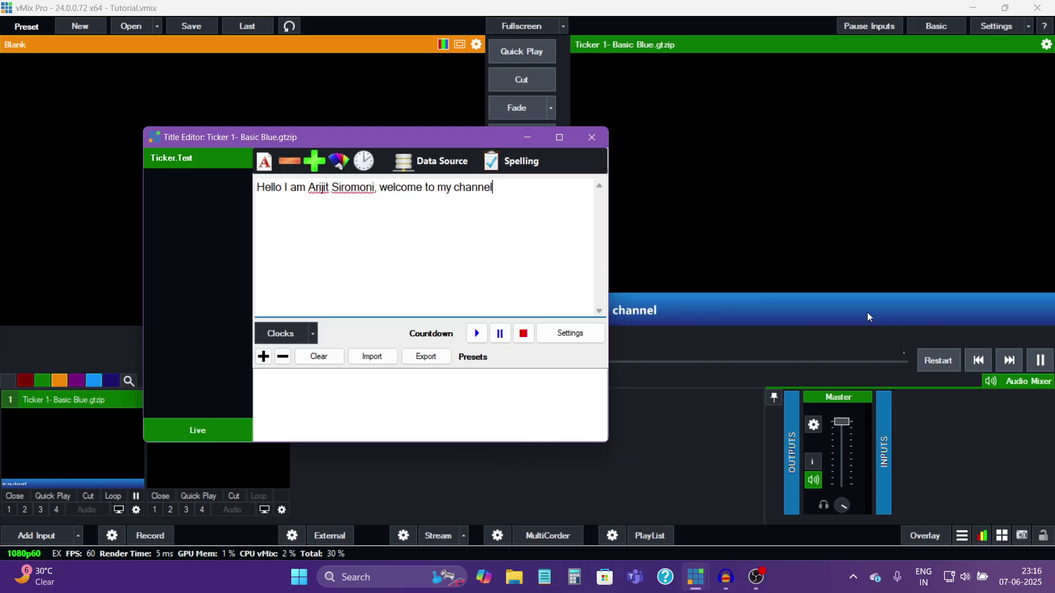
drag(411, 139, 336, 146)
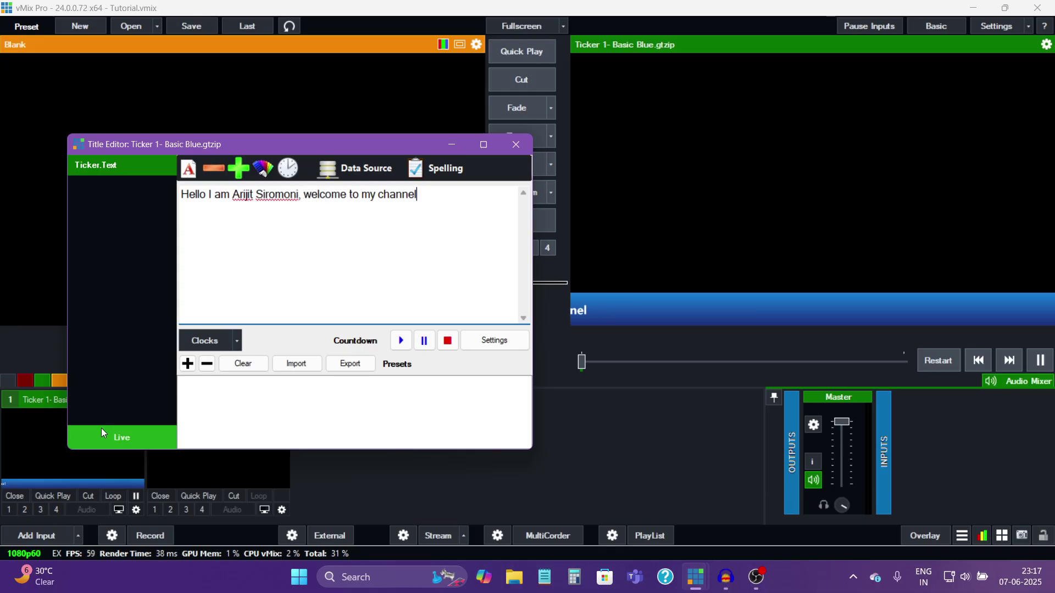
- Set the ticker's scrolling speed to 2
click(288, 170)
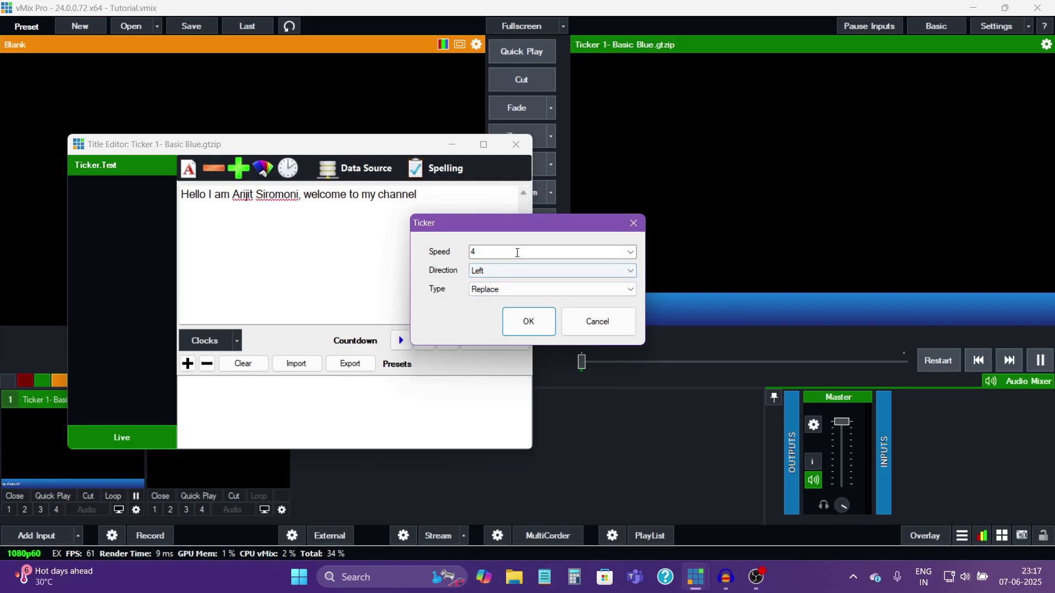
click(633, 256)
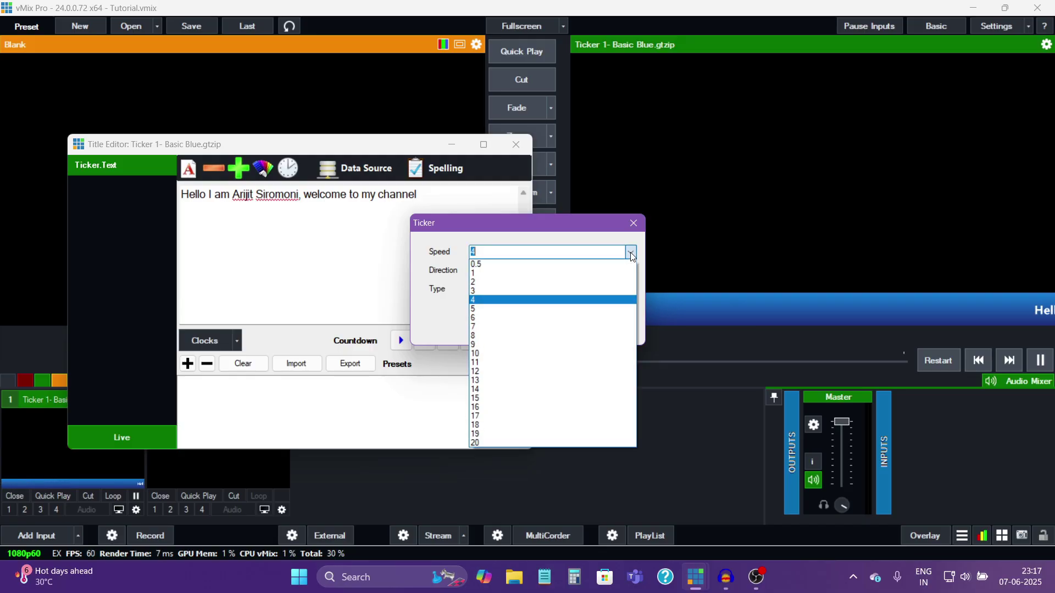
click(482, 281)
click(528, 321)
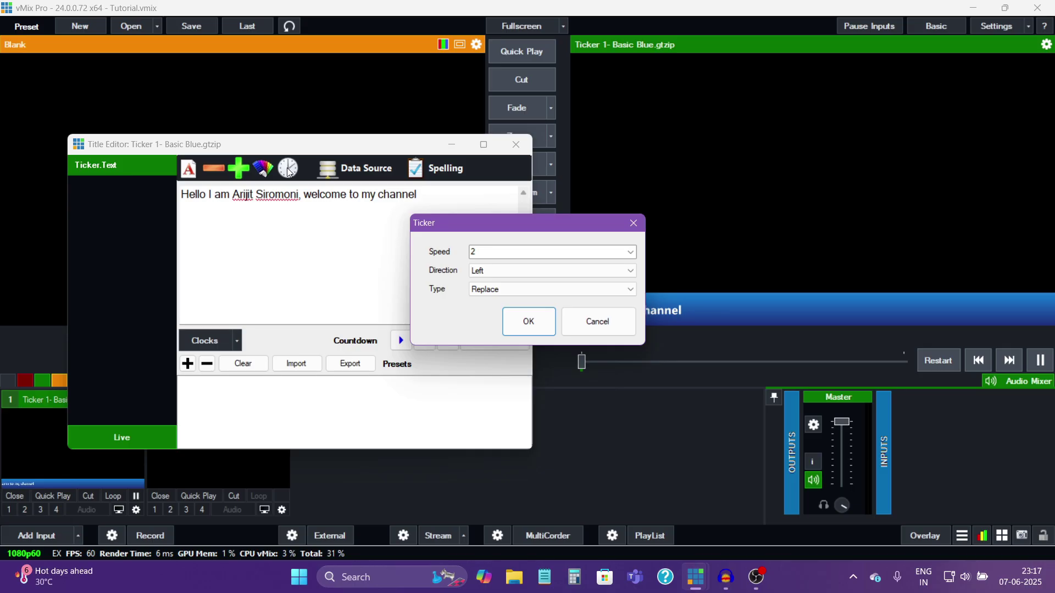
- Set the ticker's scrolling direction to Right
click(504, 272)
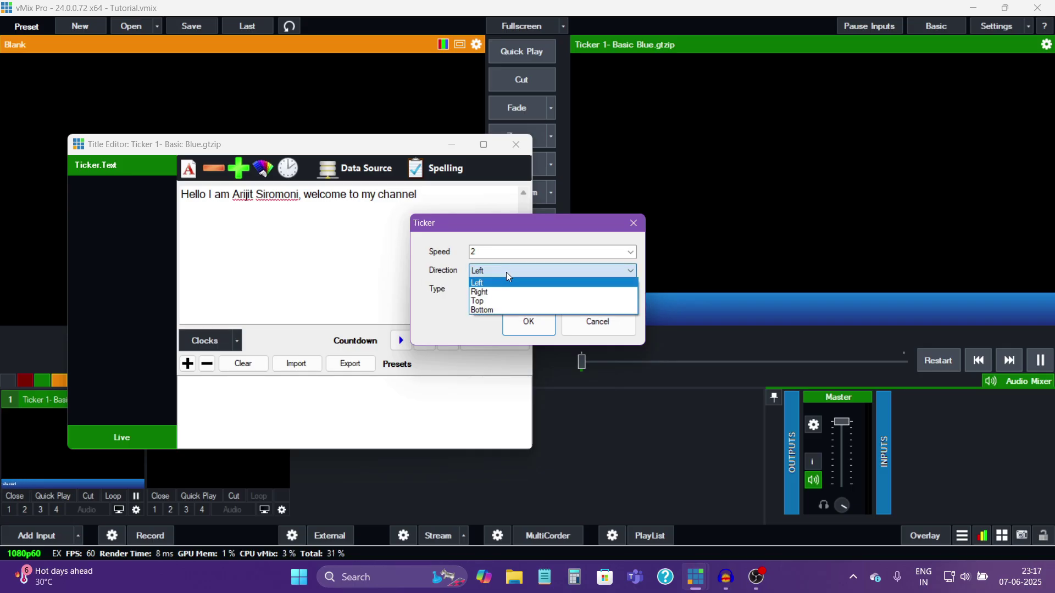
click(493, 294)
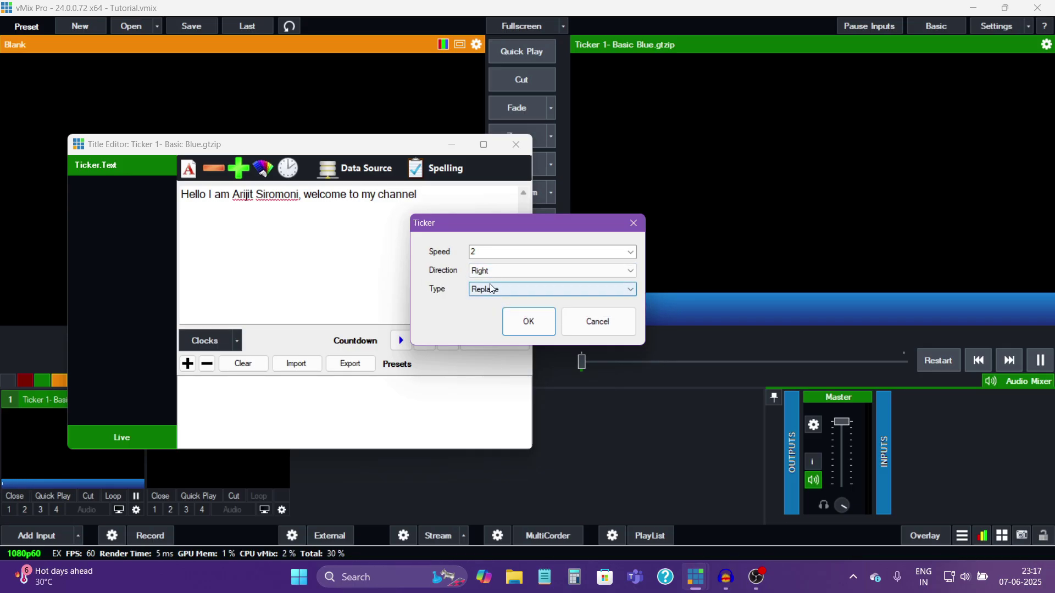
click(527, 323)
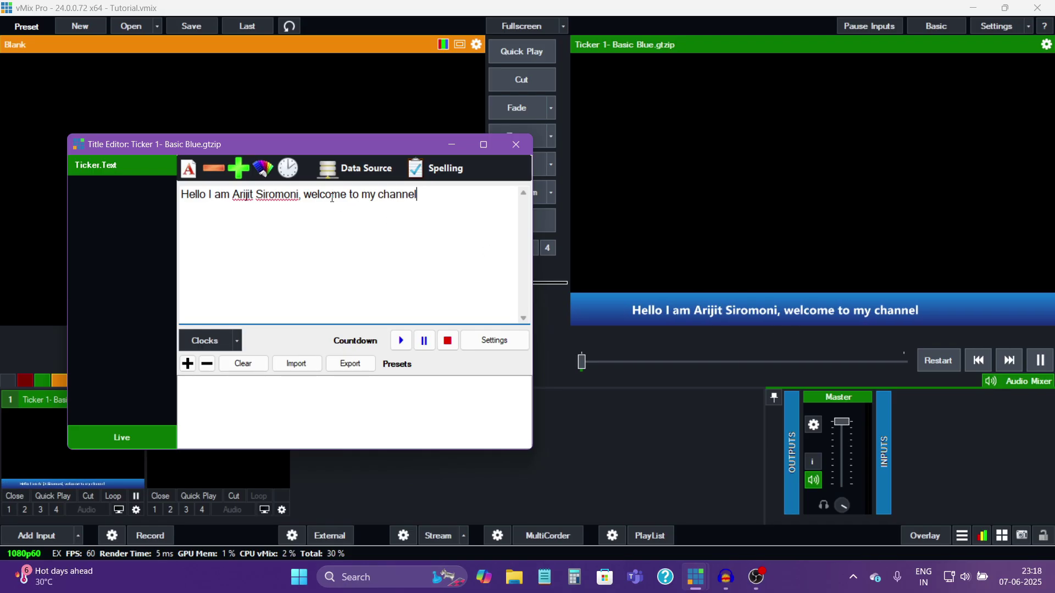
- Set the ticker's scrolling direction back to Left
click(292, 170)
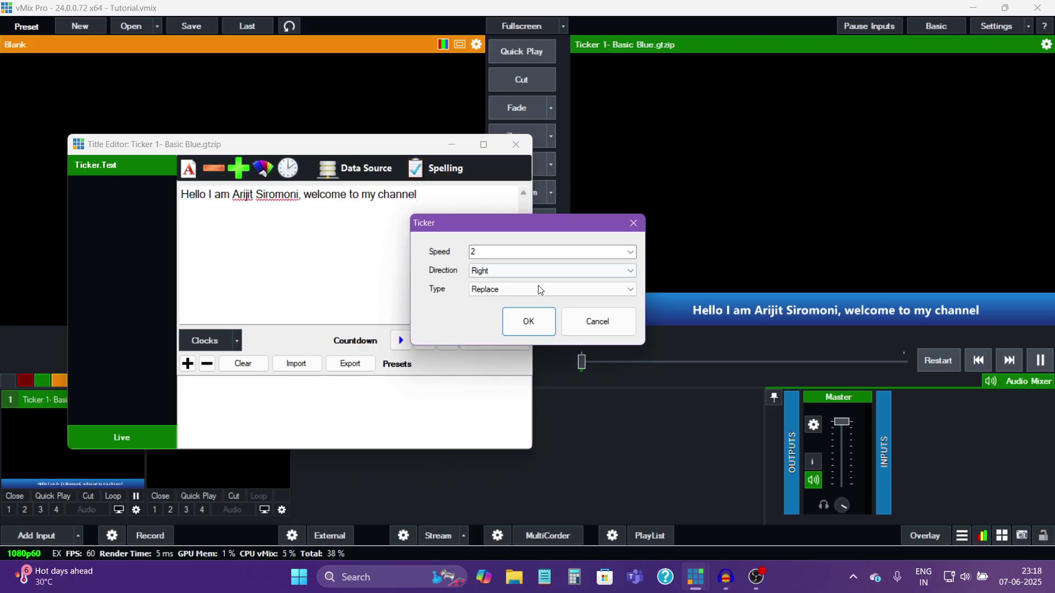
click(578, 271)
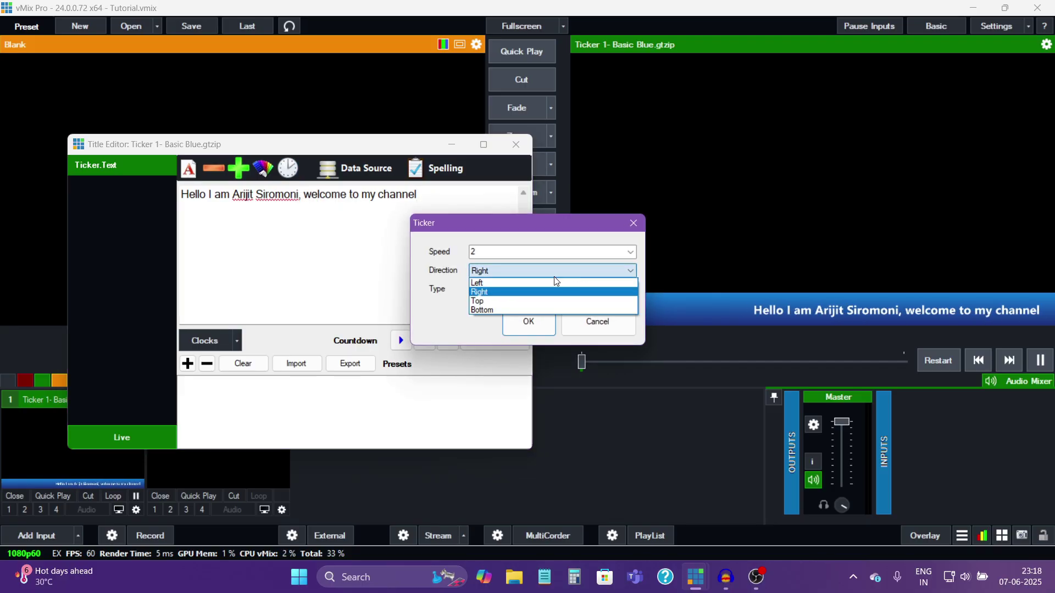
click(513, 283)
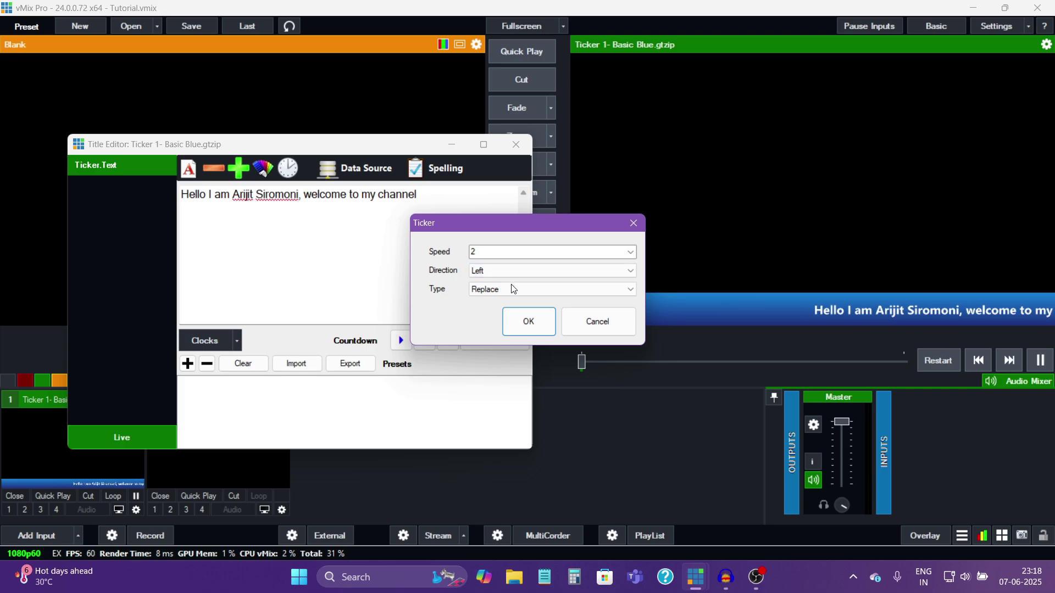
click(536, 326)
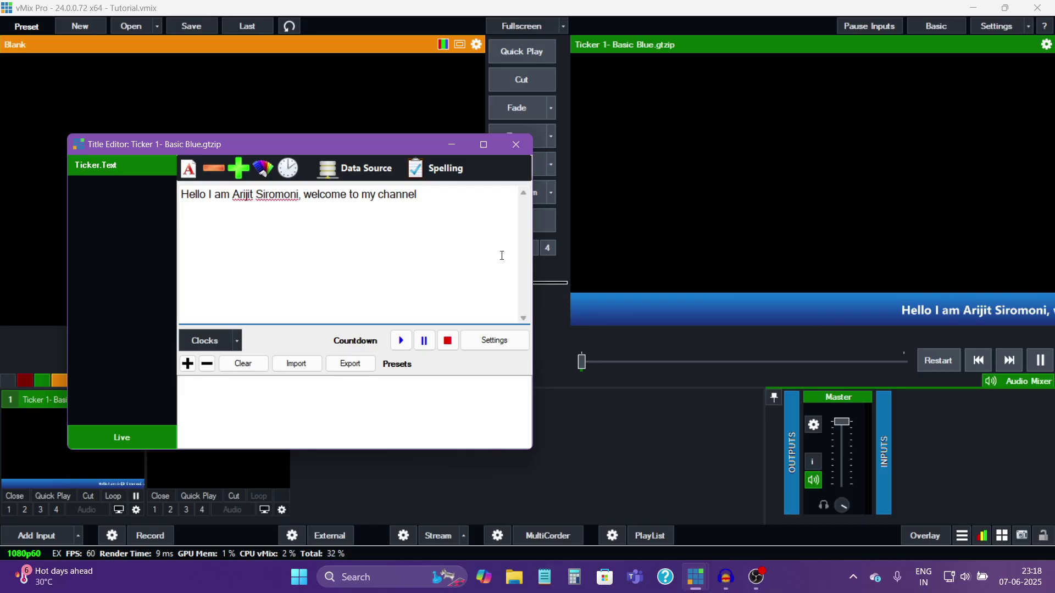
- Select the whole ticker text, increase its size by two increments and reduce it by one
drag(445, 198, 179, 198)
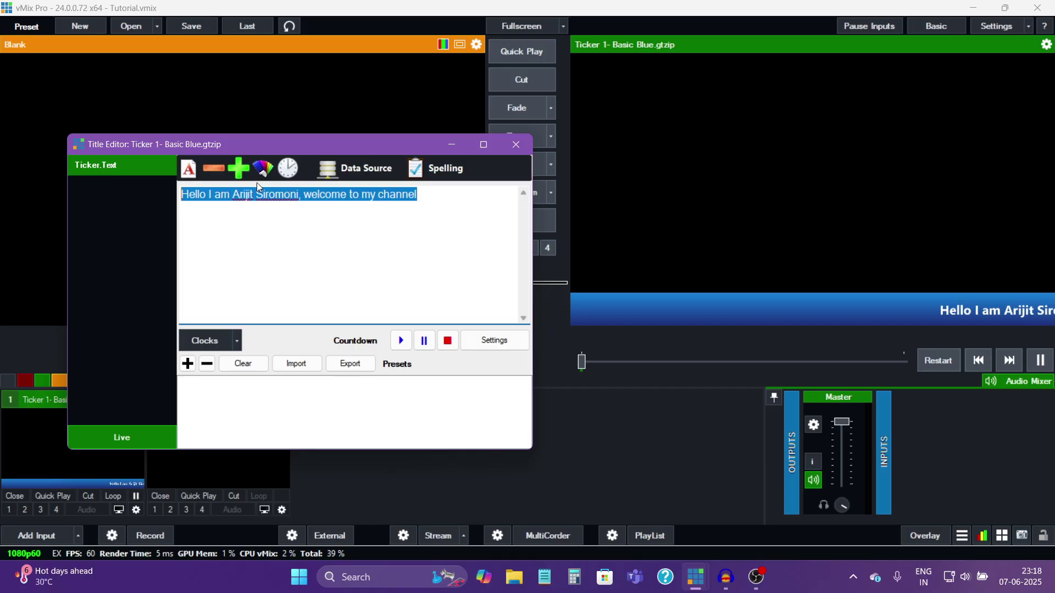
click(238, 168)
click(249, 178)
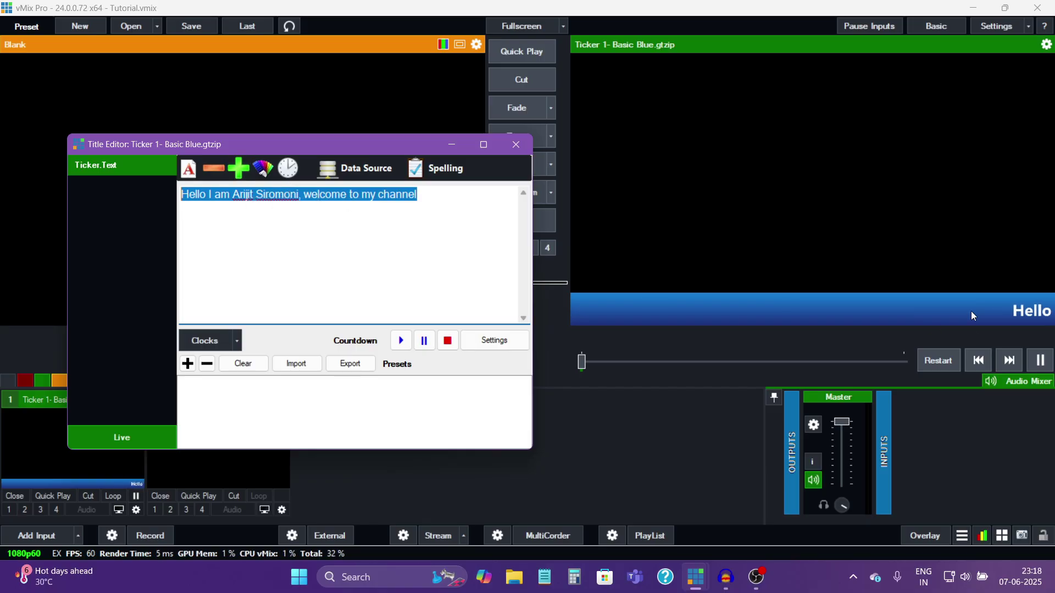
click(216, 175)
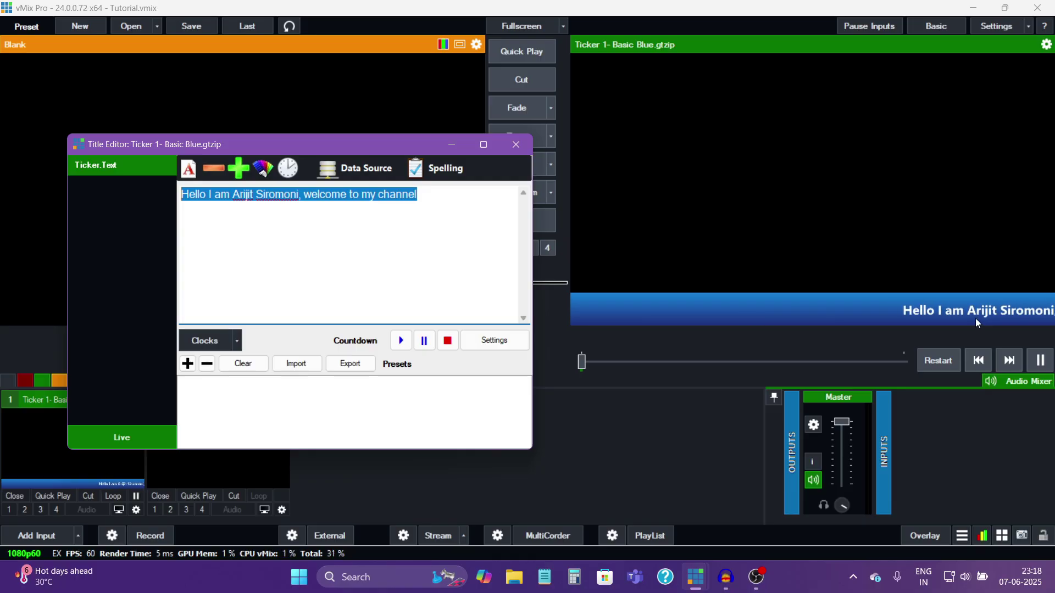
- Change the ticker text colour to pink, FF69DE
click(263, 174)
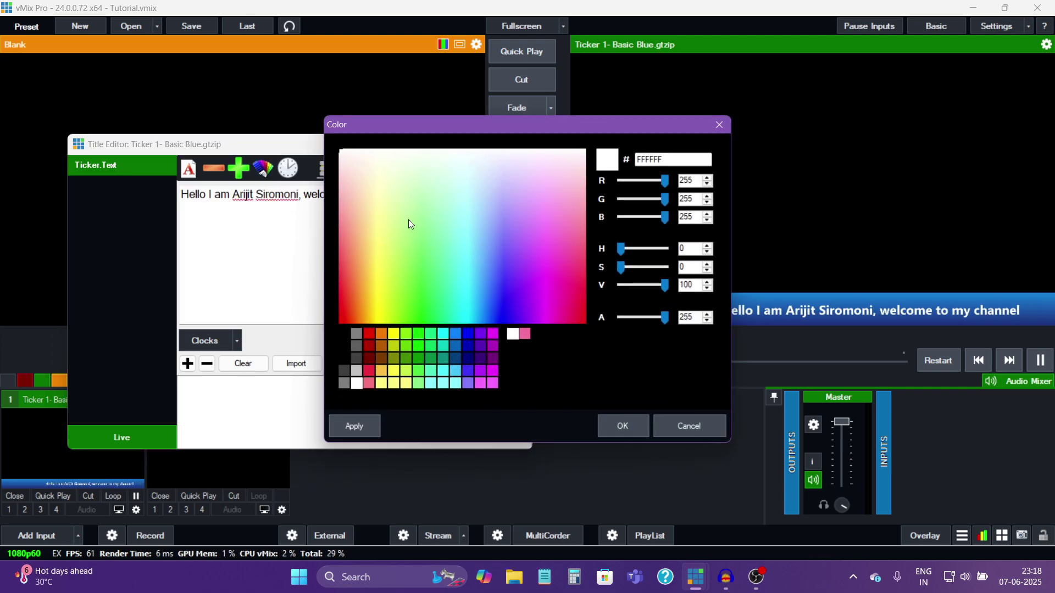
click(553, 251)
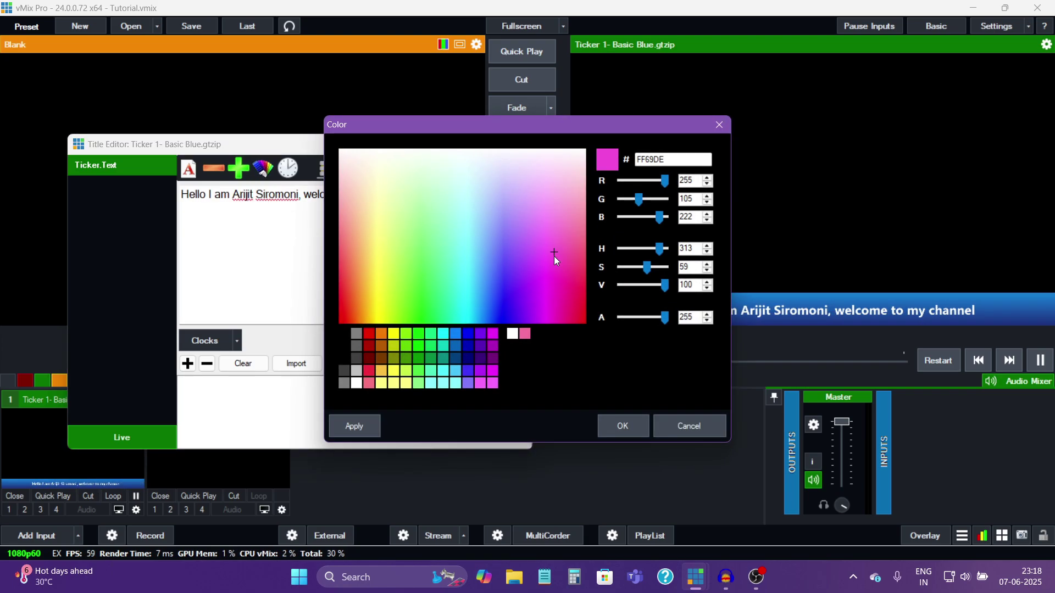
click(622, 426)
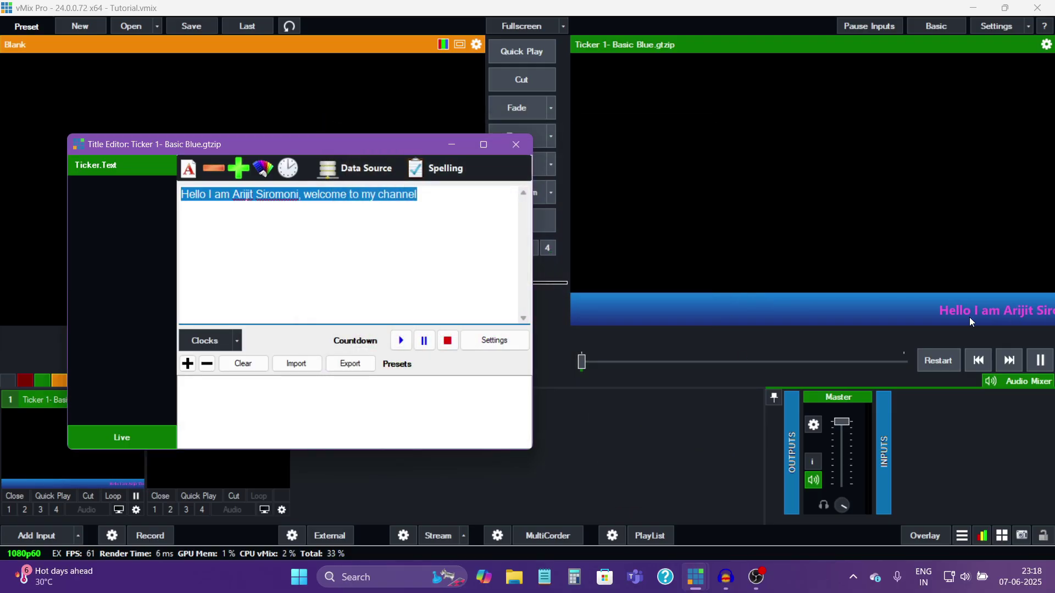
- Restore the ticker text colour to white, FFFFFF
click(263, 172)
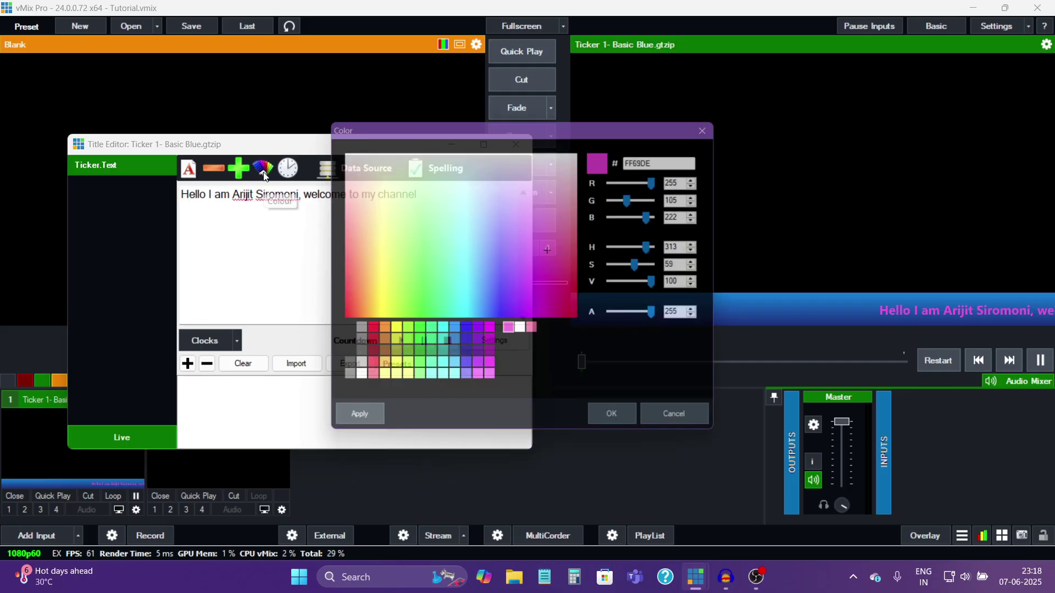
click(356, 383)
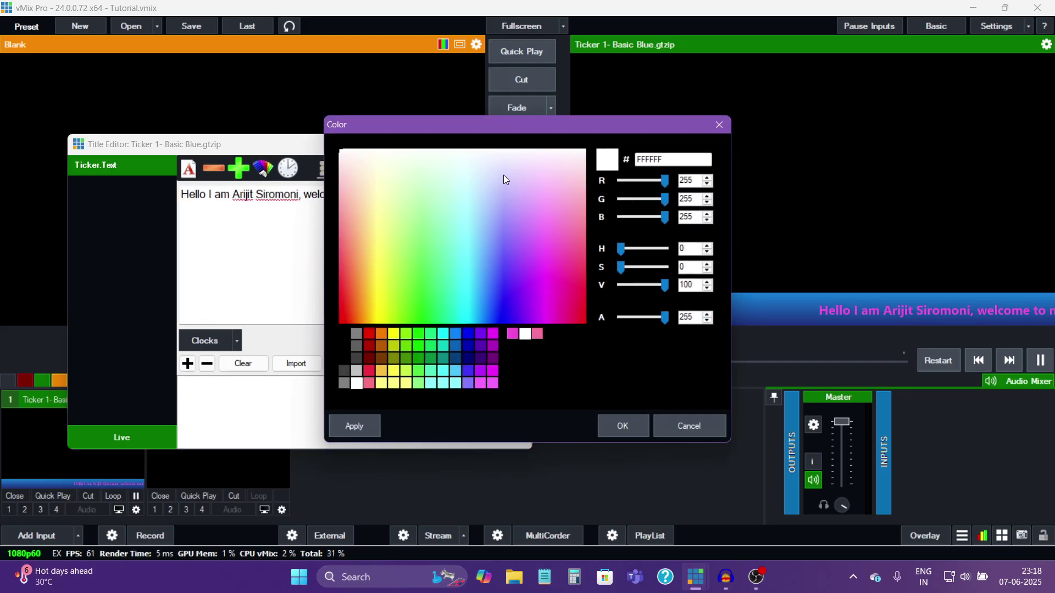
click(622, 426)
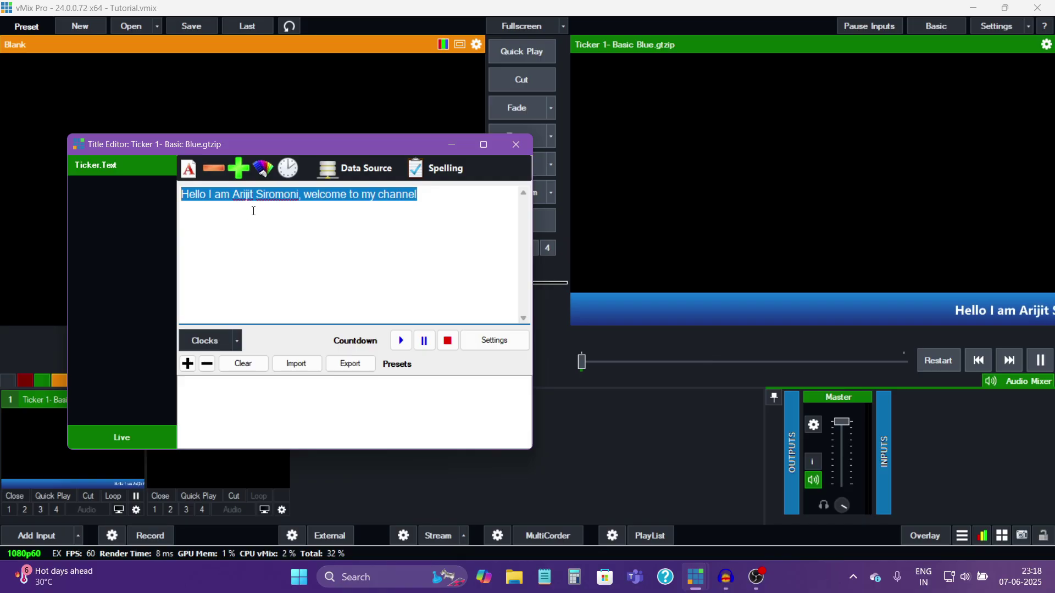
- Change the selected ticker text's font to Berlin Sans FB, keeping the bold weight and size 50
click(187, 170)
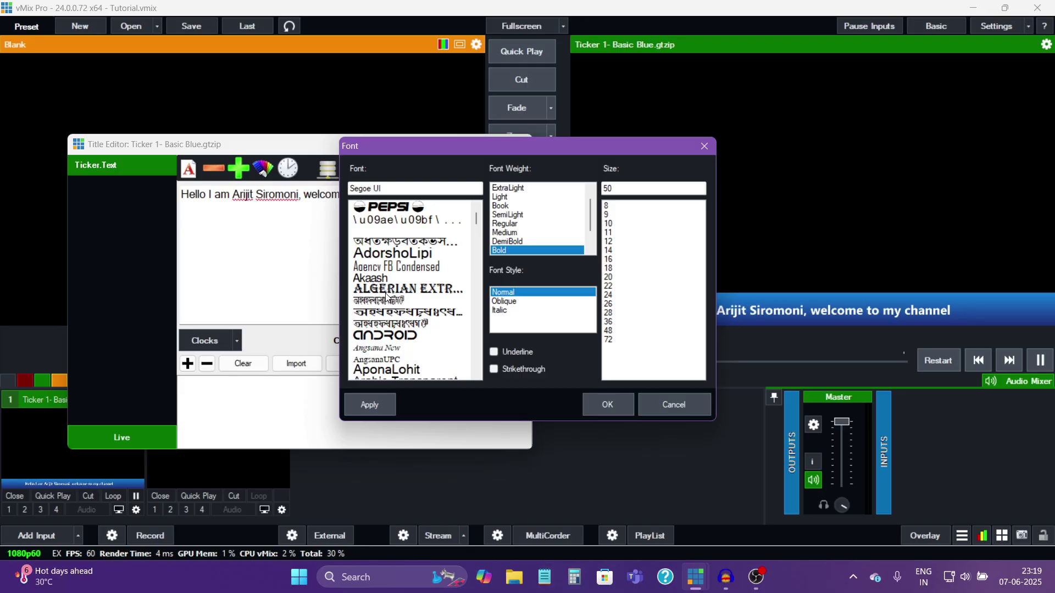
scroll(386, 296, down, 4)
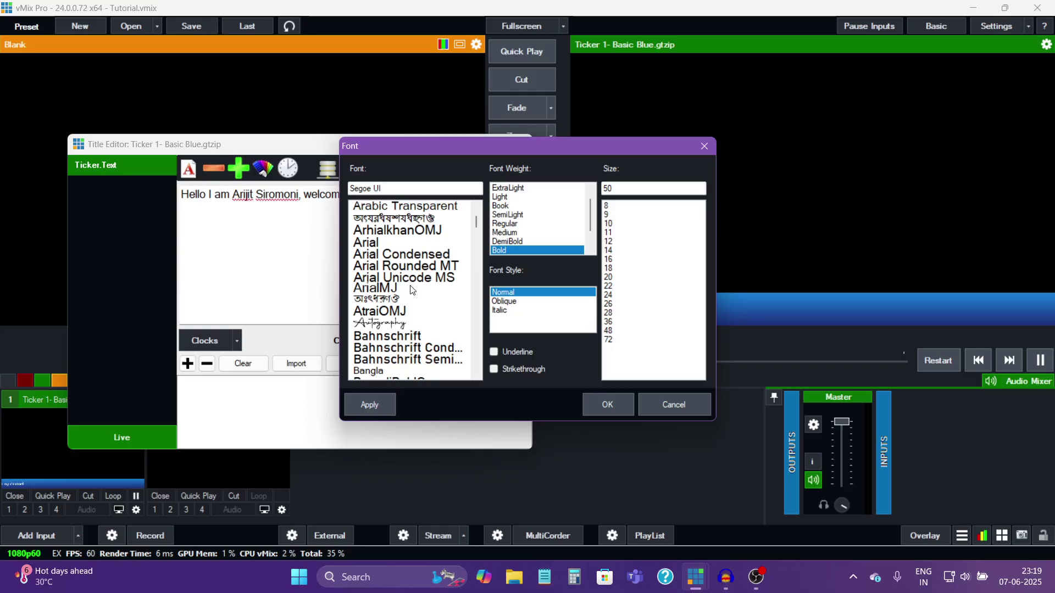
scroll(412, 290, down, 4)
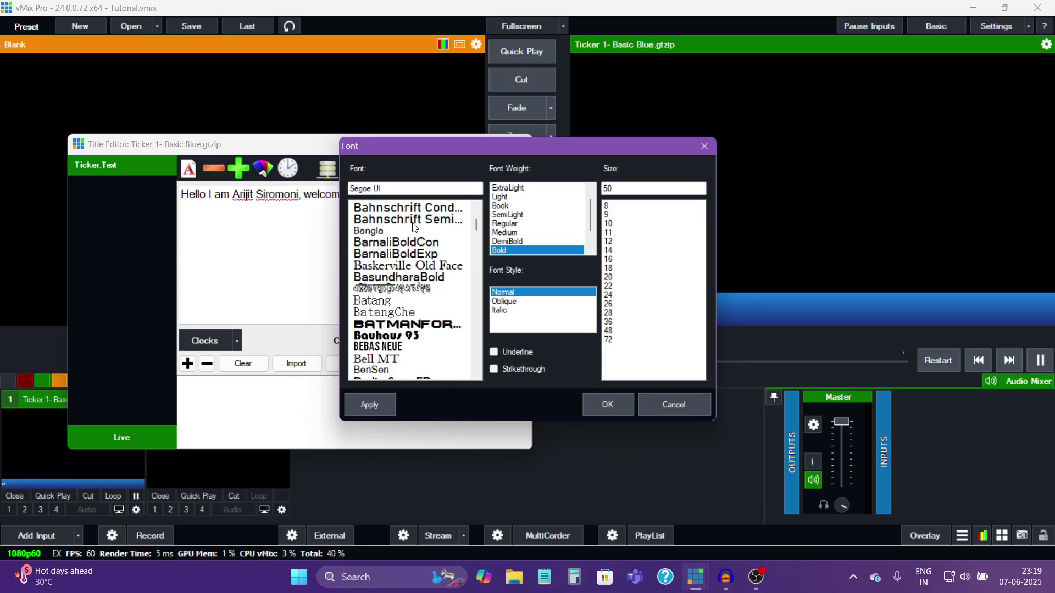
scroll(409, 297, down, 4)
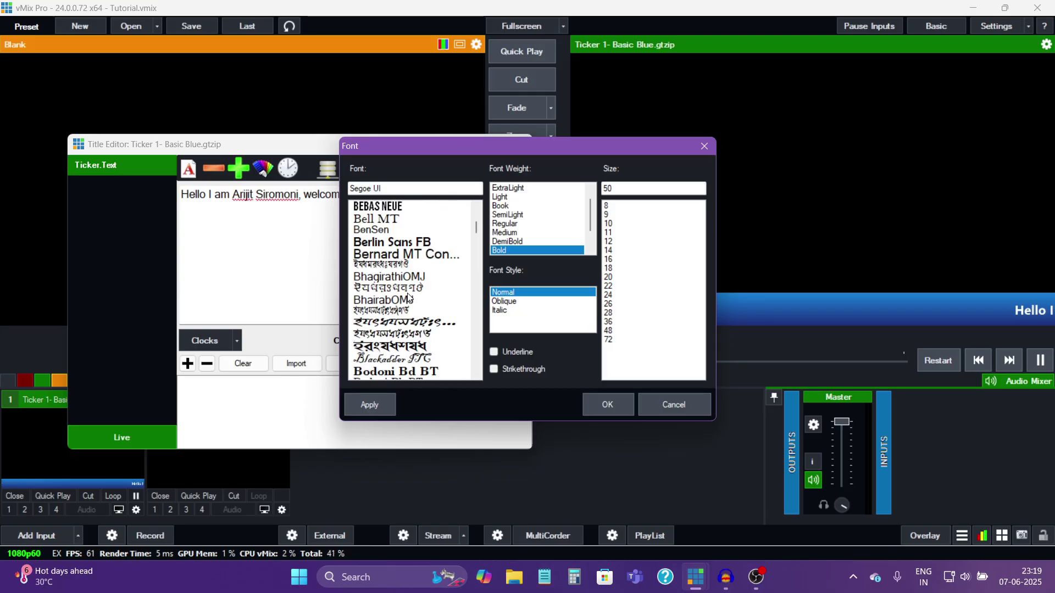
scroll(413, 276, down, 2)
scroll(413, 263, up, 3)
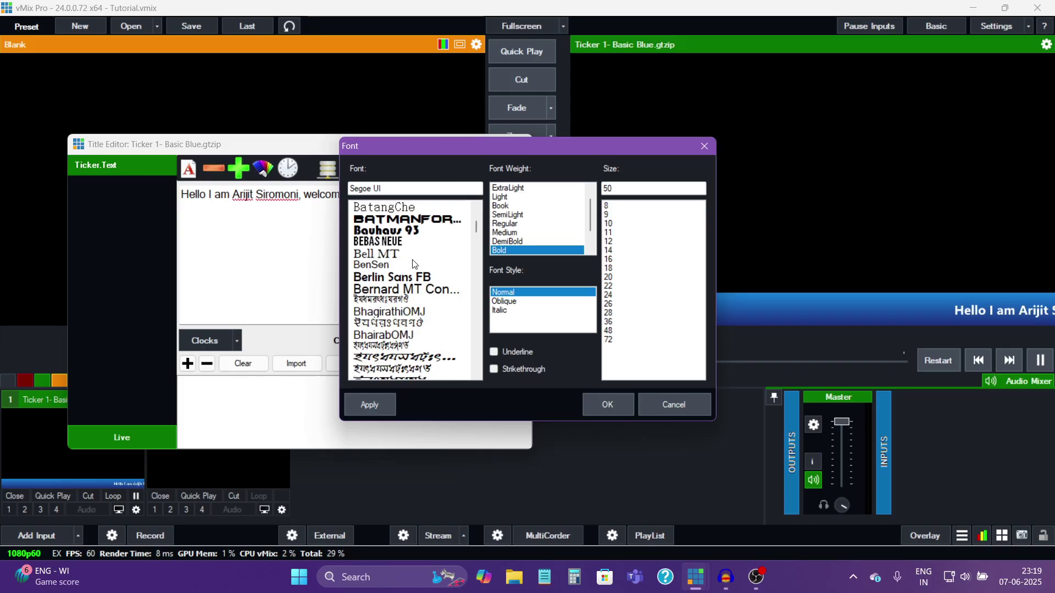
click(391, 278)
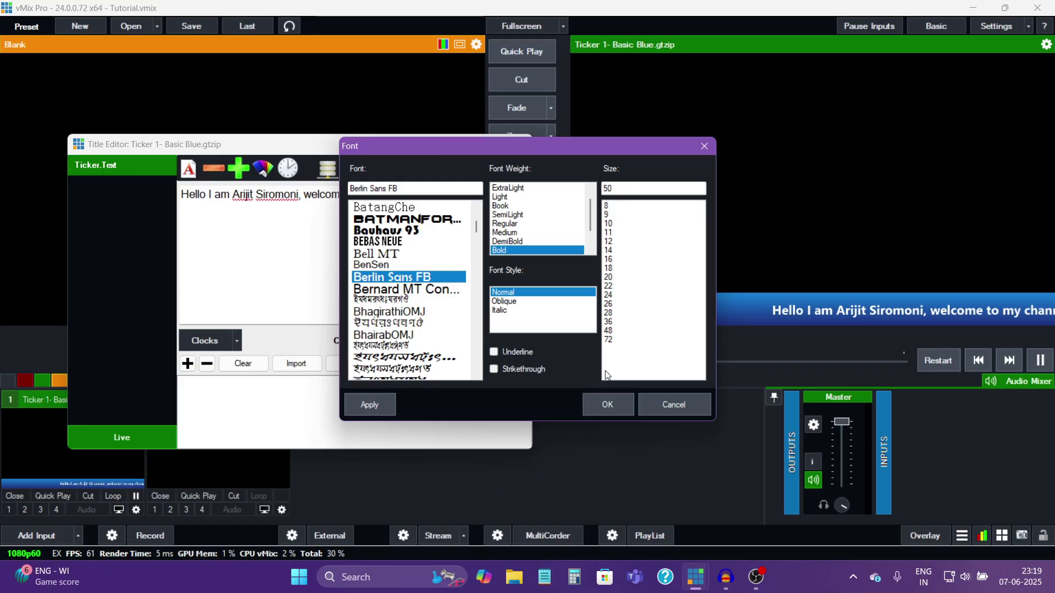
click(598, 408)
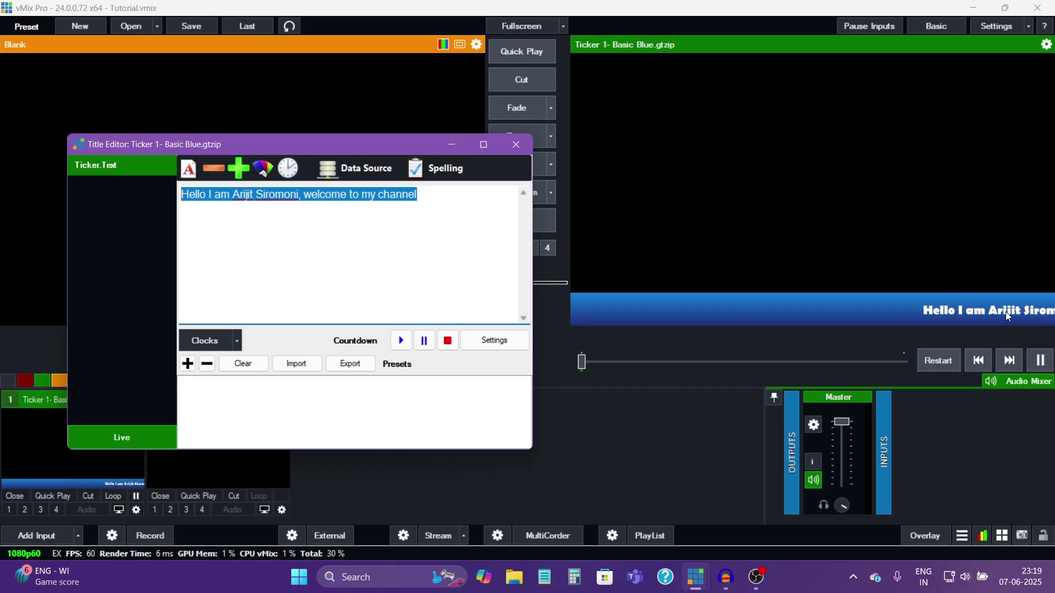
- Change the ticker text's font to Arial Unicode MS
click(186, 170)
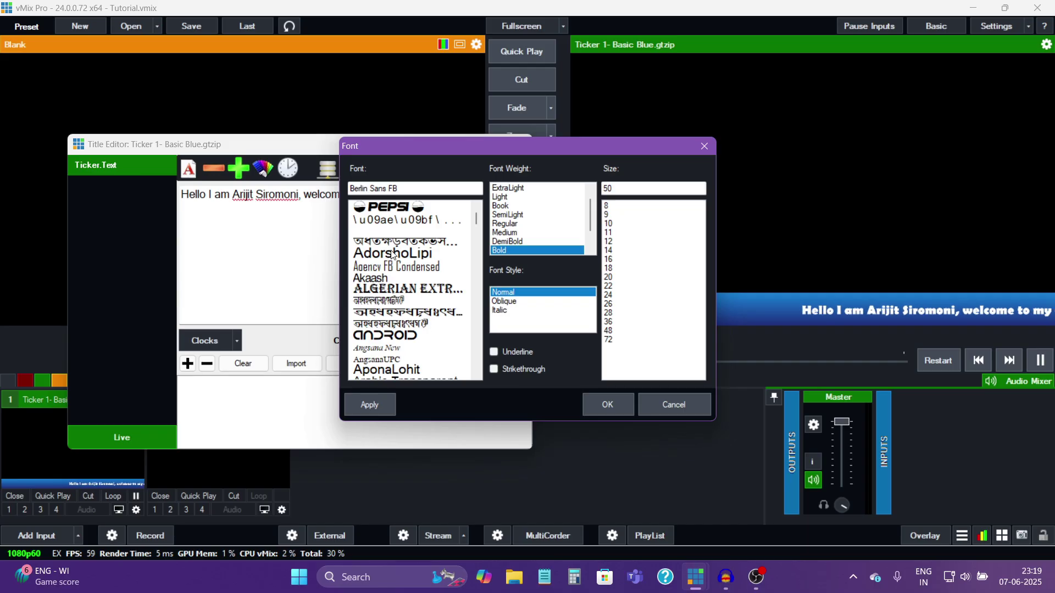
scroll(389, 285, down, 5)
scroll(387, 275, up, 2)
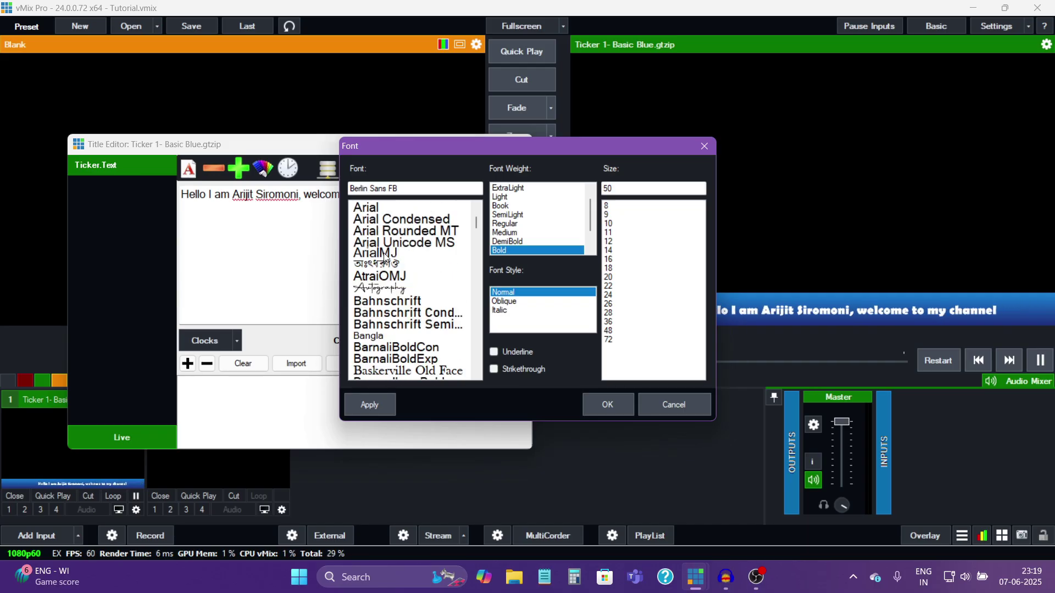
click(418, 245)
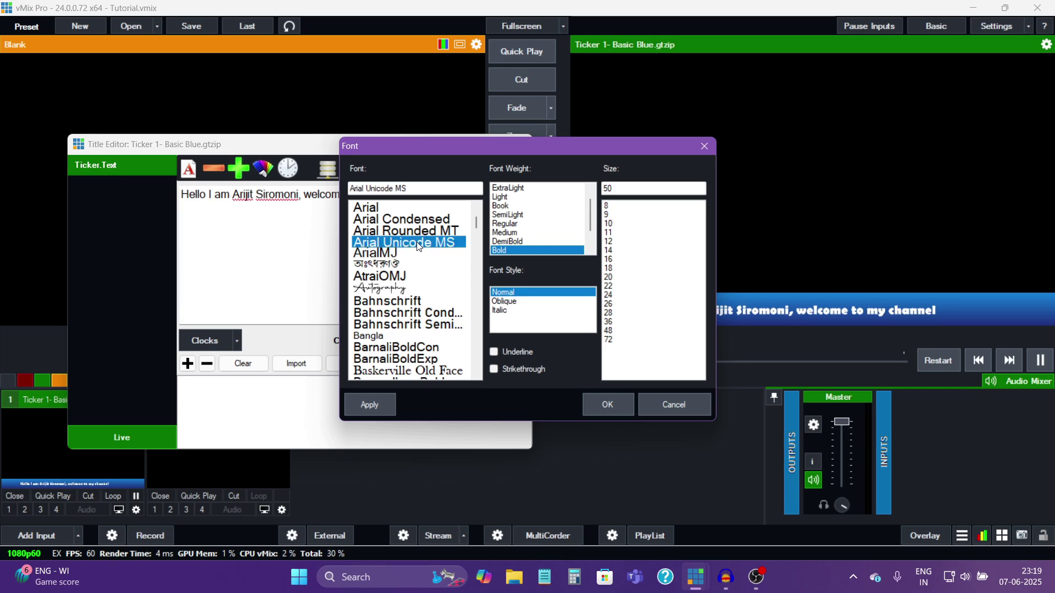
click(607, 406)
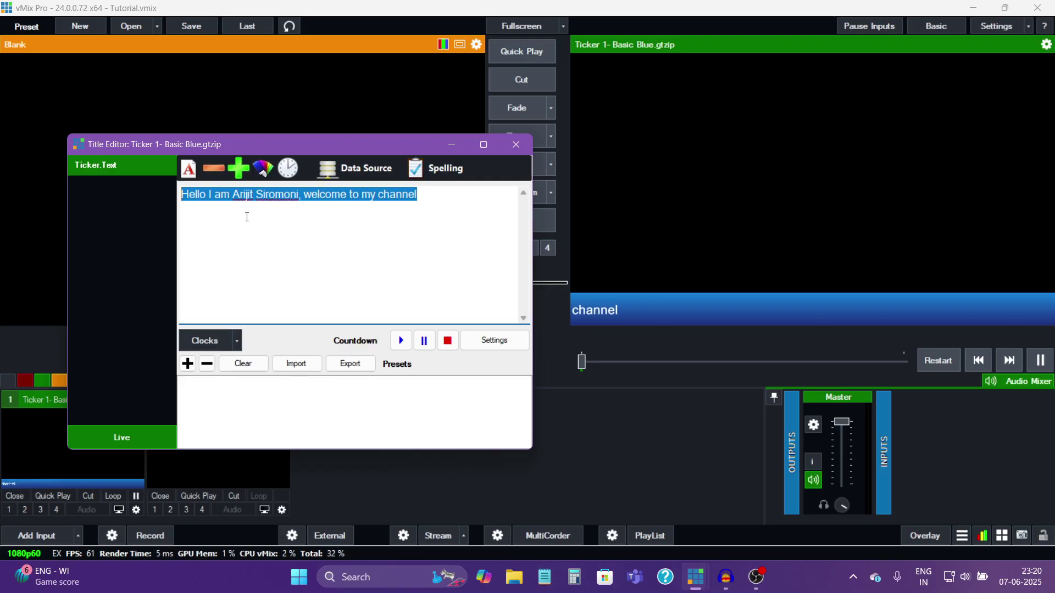
- Save the welcome message as a text preset, and add a second preset with the channel owner's name followed by "youtube channel"
click(188, 363)
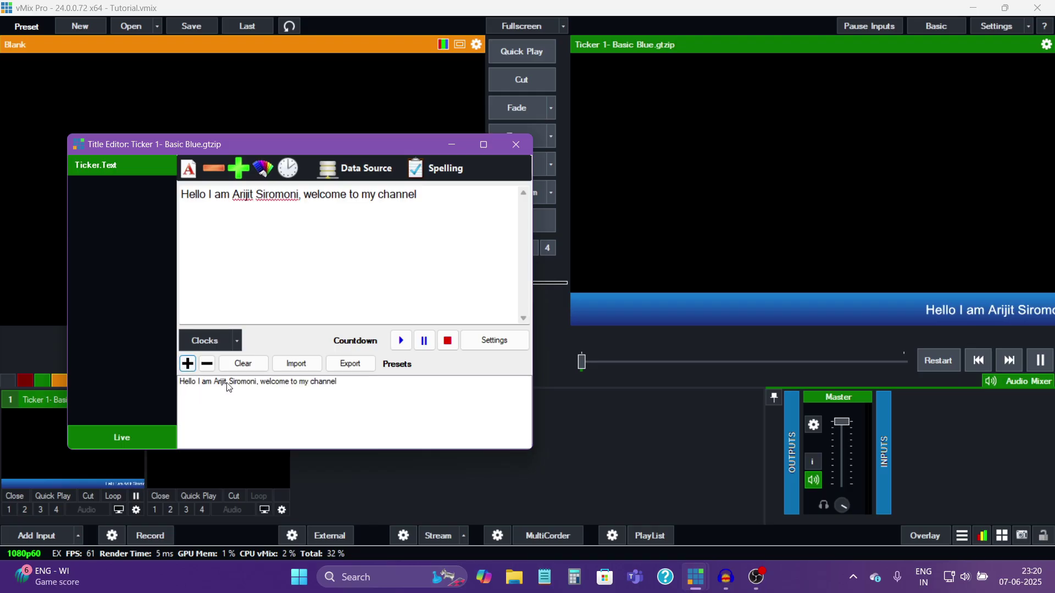
drag(418, 196, 180, 198)
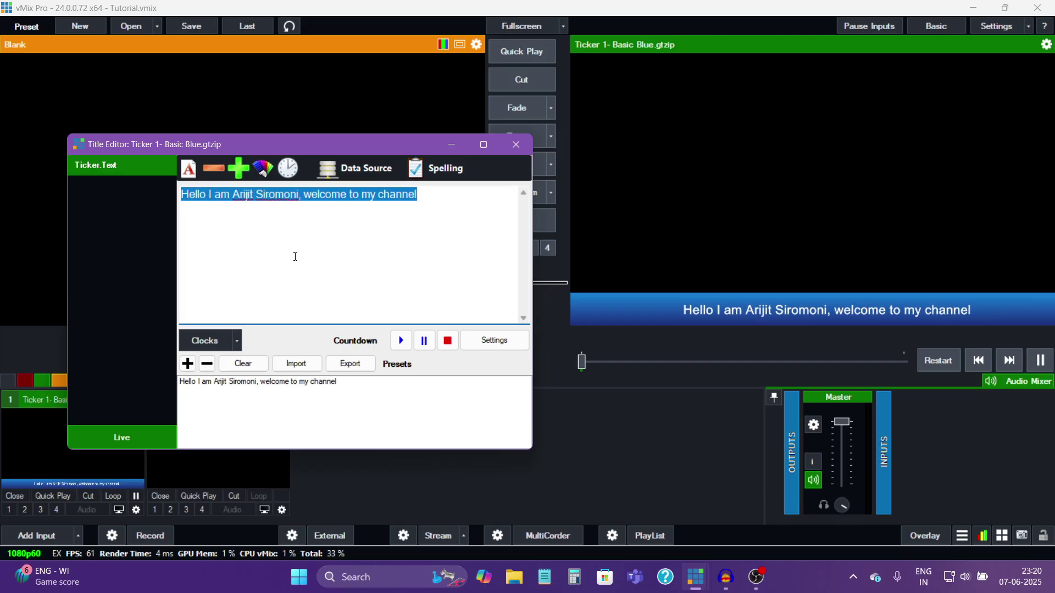
text(A)
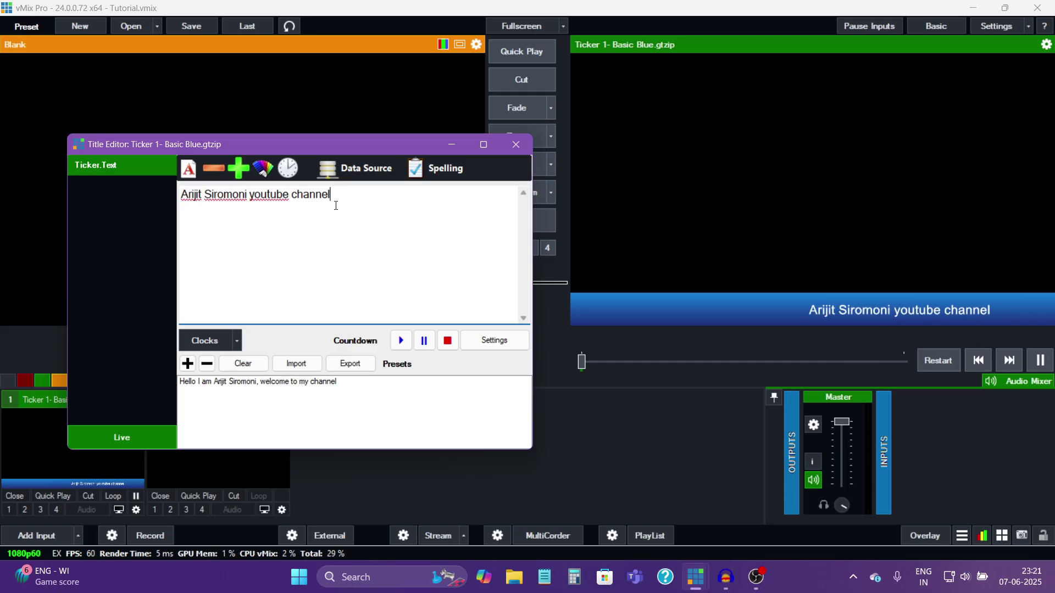
click(188, 364)
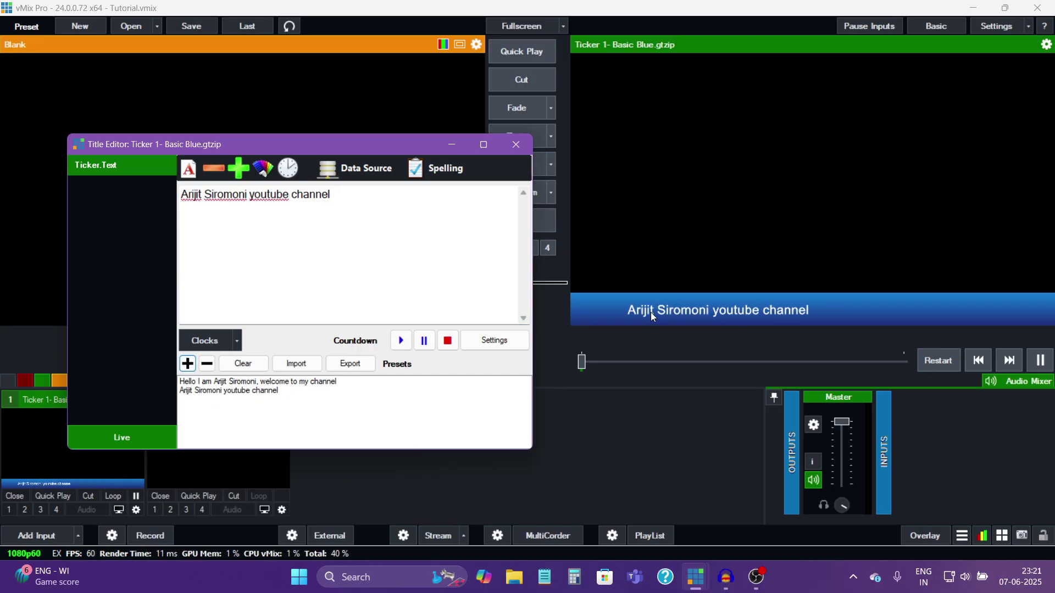
- Alternate the ticker between its two saved text presets, ending on the welcome message, and close the title editor
click(323, 383)
double_click(324, 383)
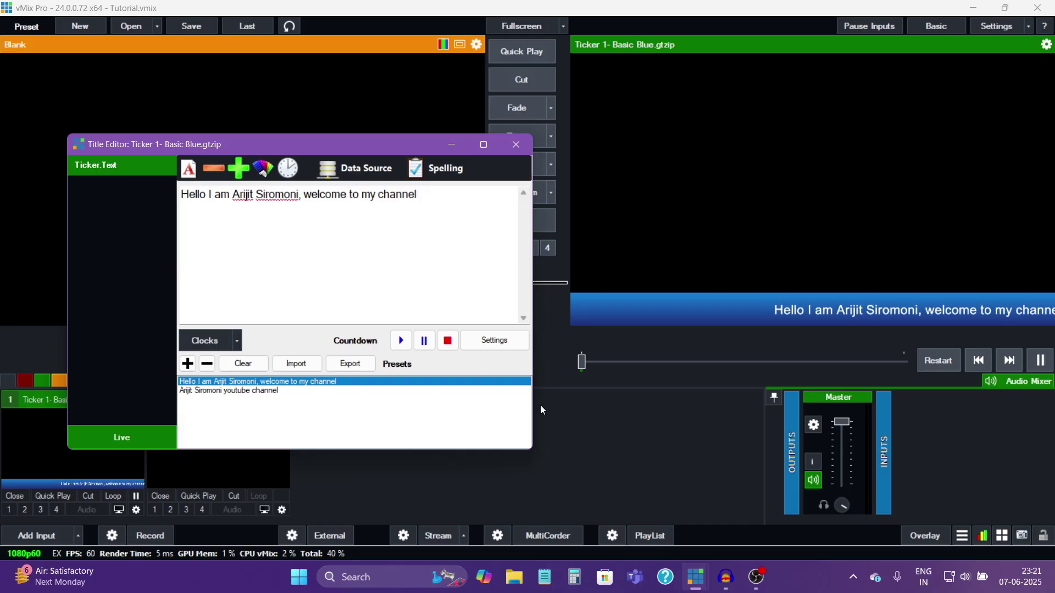
click(271, 391)
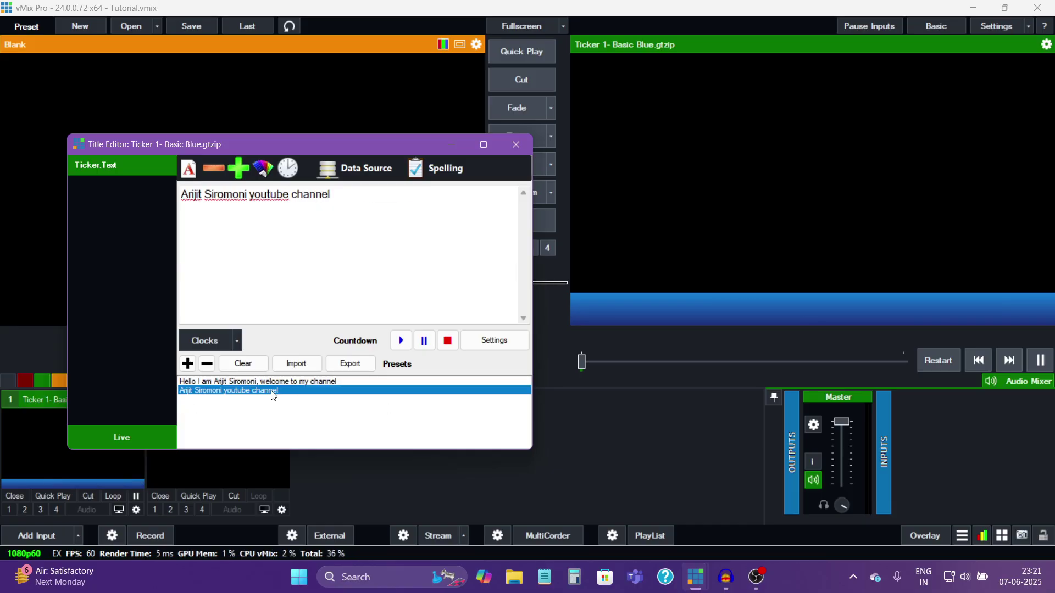
click(322, 383)
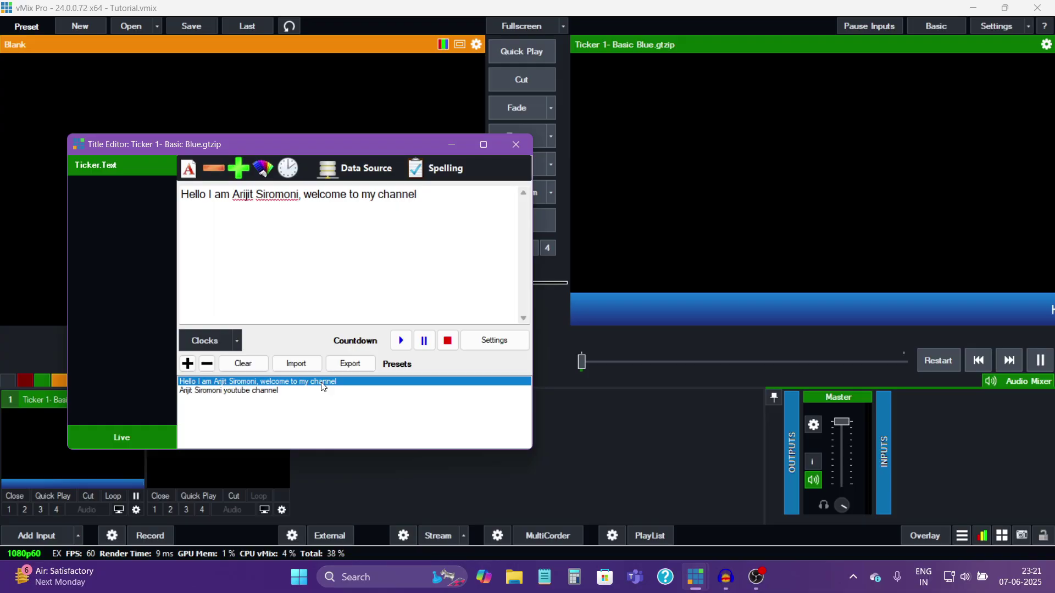
click(517, 145)
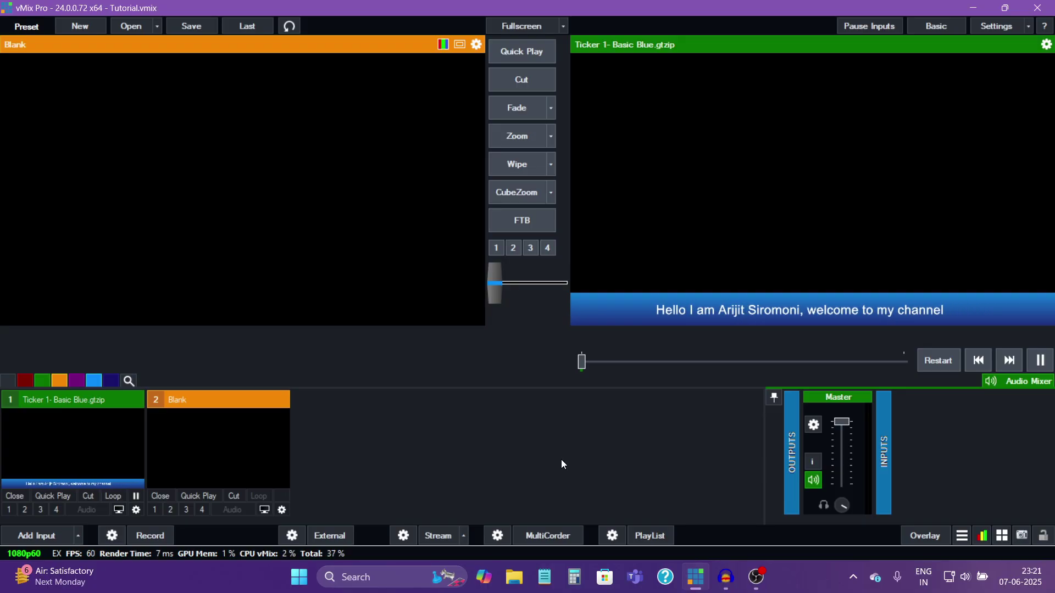
- Switch the ticker to the "youtube channel" preset directly from its input thumbnail, and return it to the welcome message preset
right_click(49, 438)
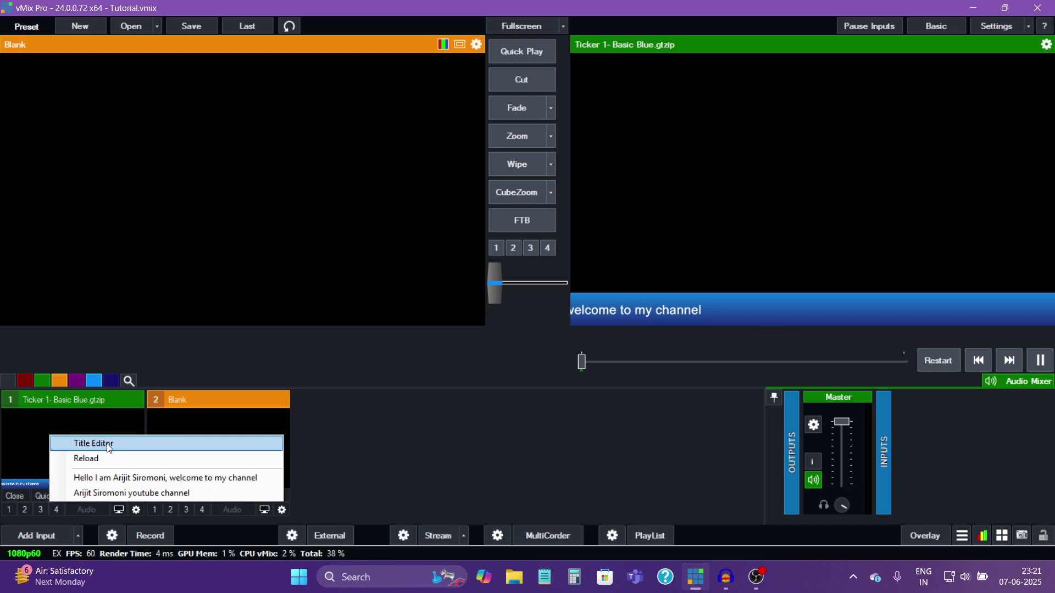
click(86, 493)
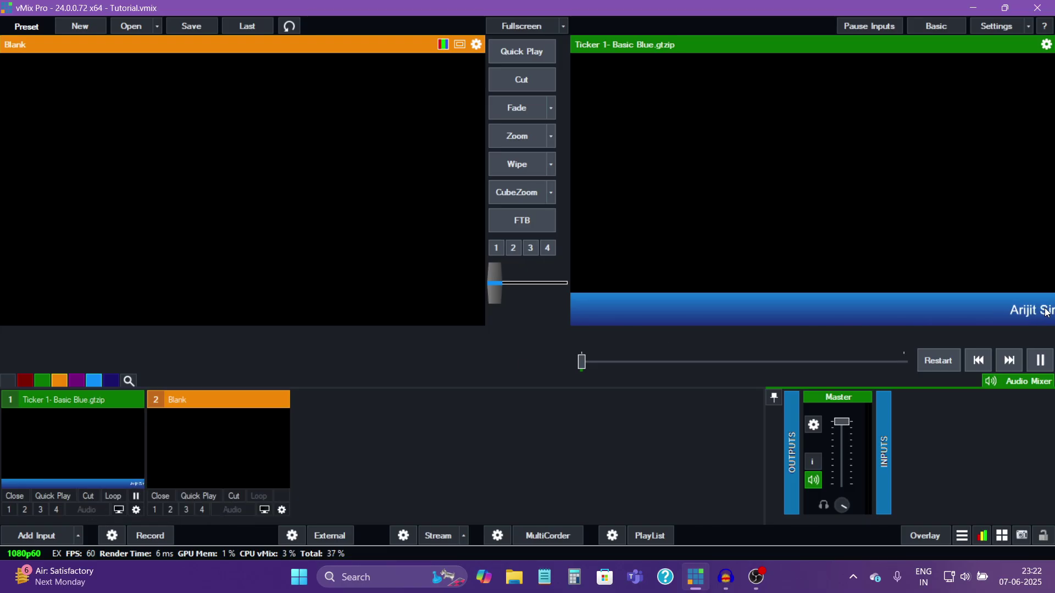
right_click(83, 432)
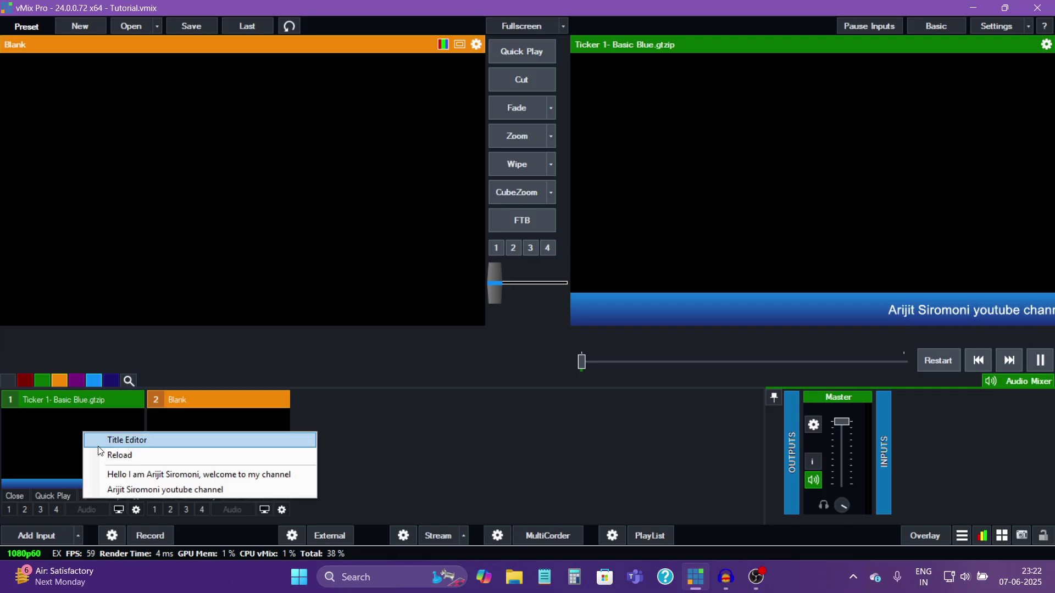
click(129, 473)
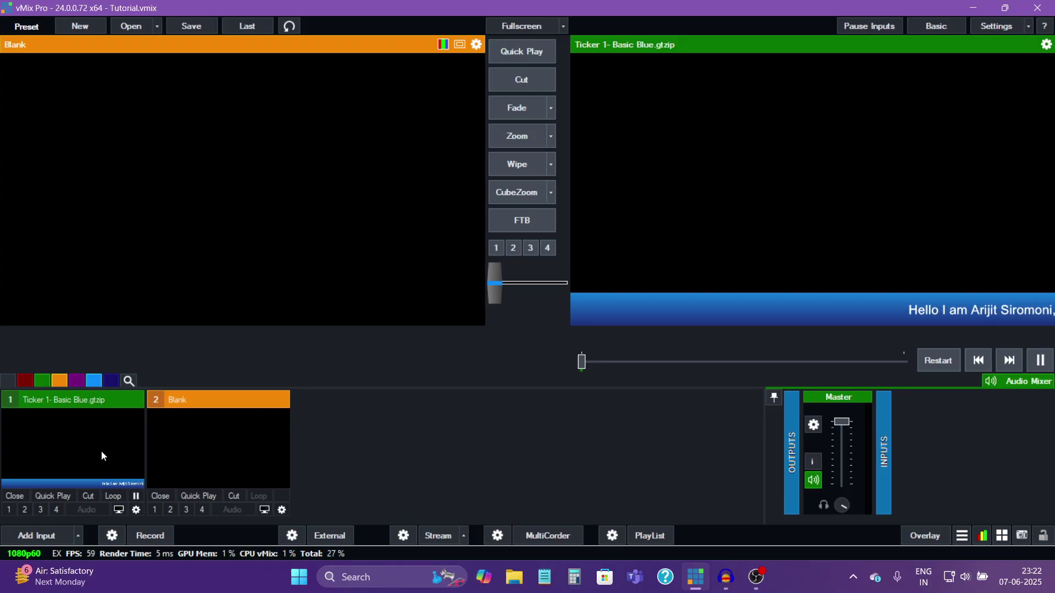
right_click(89, 444)
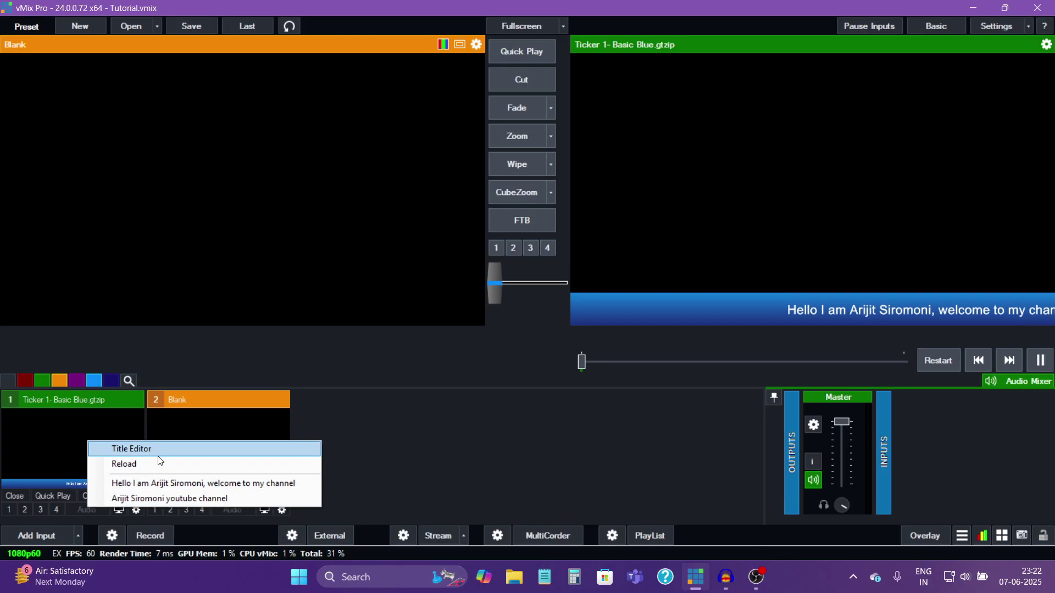
click(426, 433)
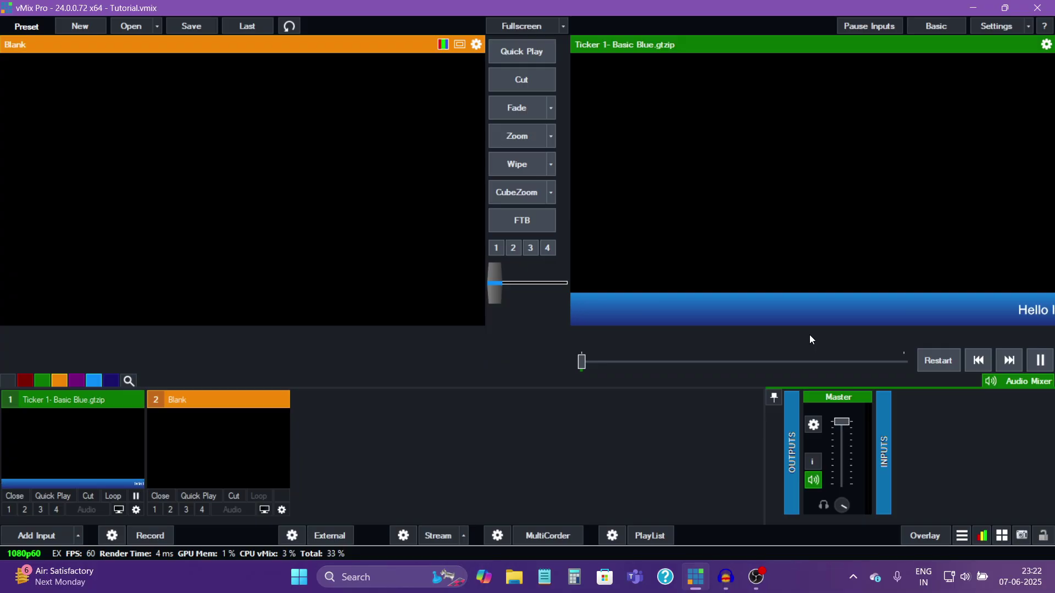
- Open the ticker input's settings and examine its pages from General and Colour Key through Triggers, Tally Lights, PTZ and Advanced
click(136, 510)
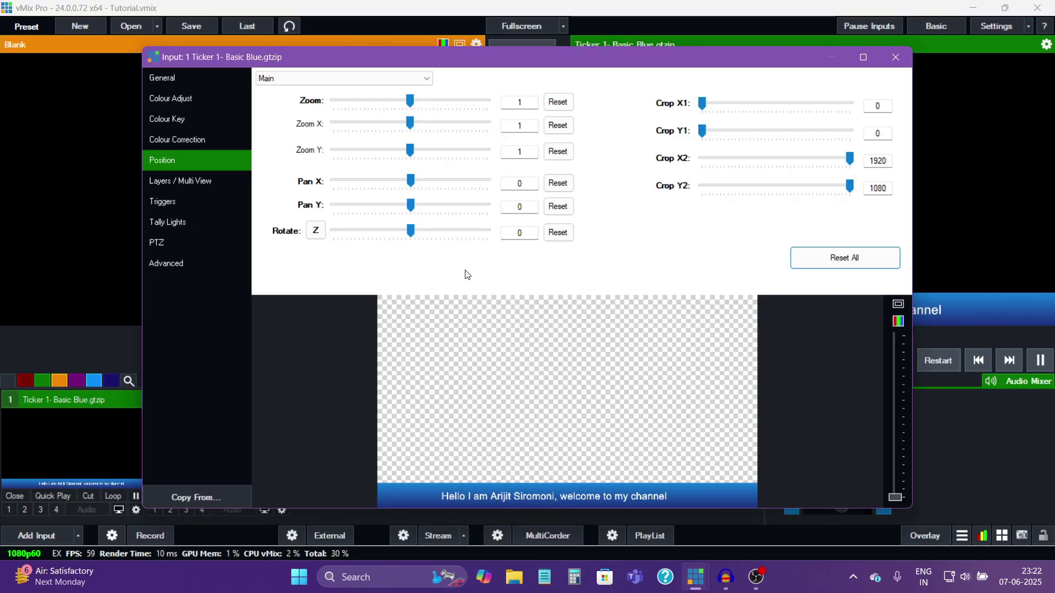
click(181, 77)
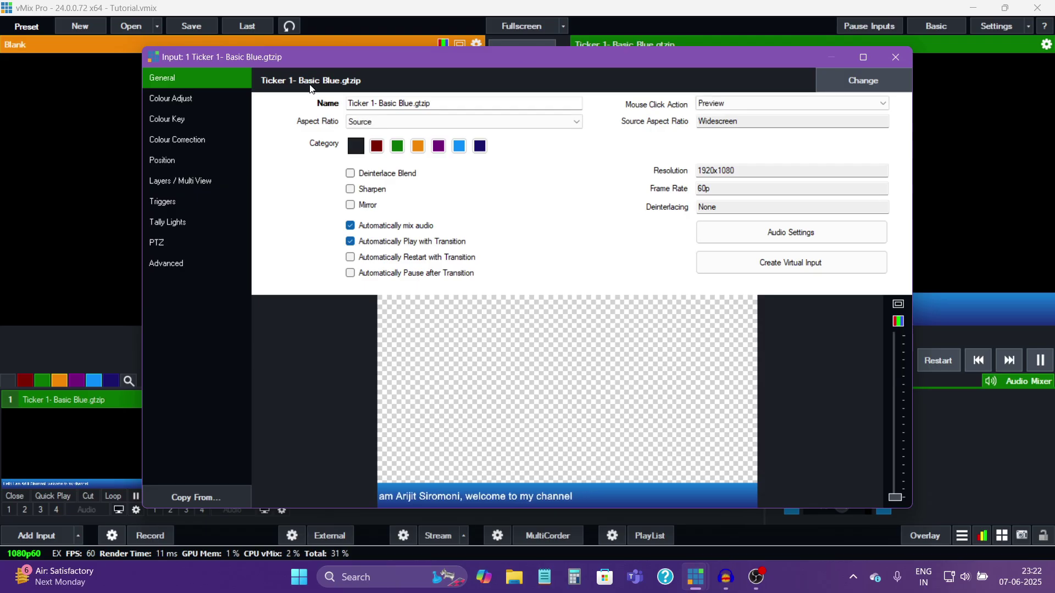
click(164, 104)
click(182, 119)
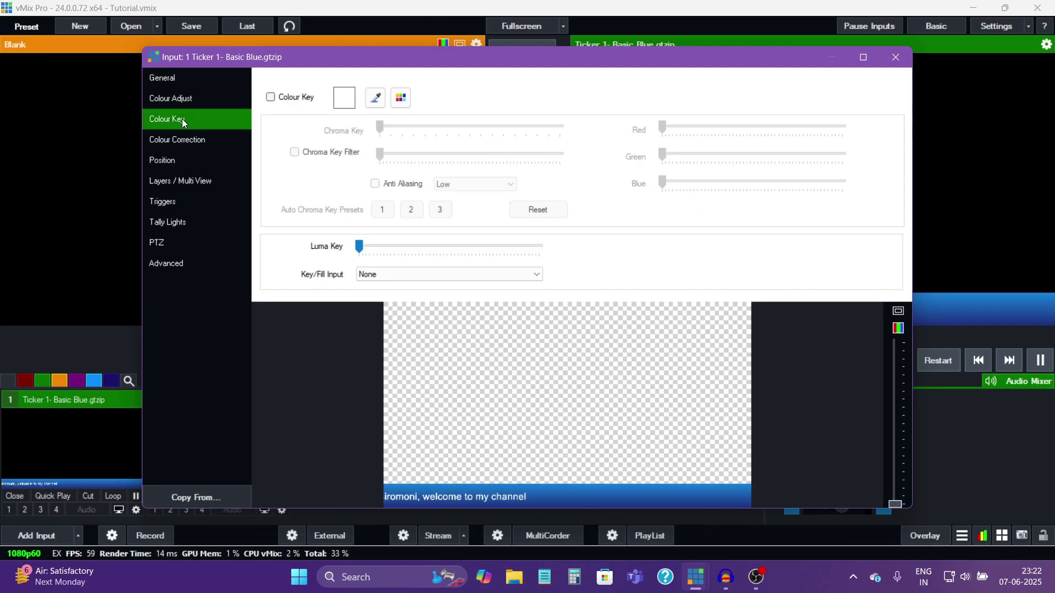
click(186, 140)
click(178, 160)
click(188, 183)
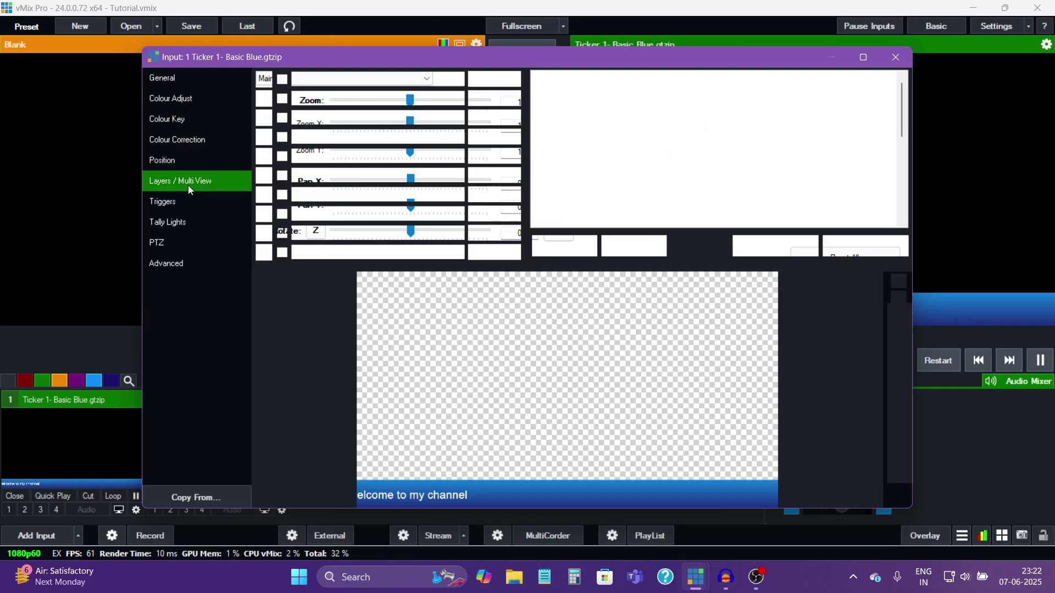
click(170, 205)
click(189, 223)
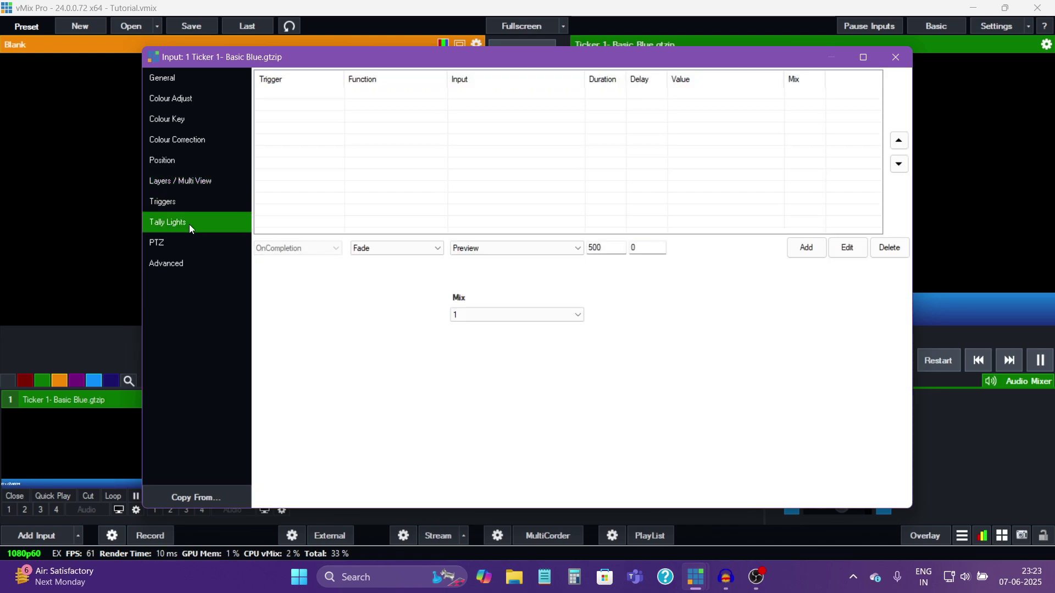
click(159, 245)
click(169, 264)
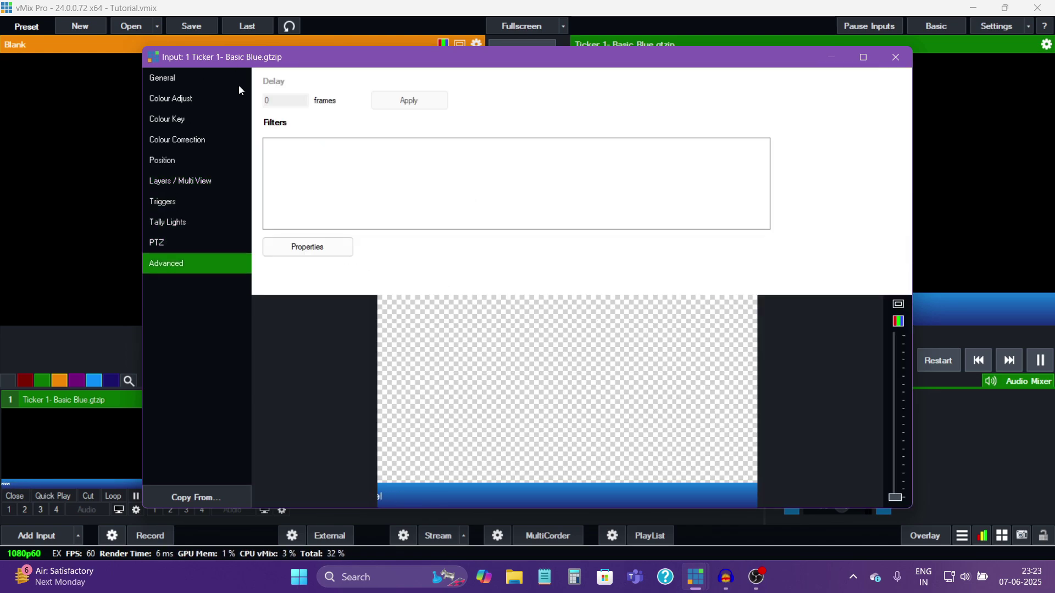
- Shrink the ticker input to about 0.77 zoom and reposition it to Pan Y about -0.188 and Pan X about 0.152
click(162, 160)
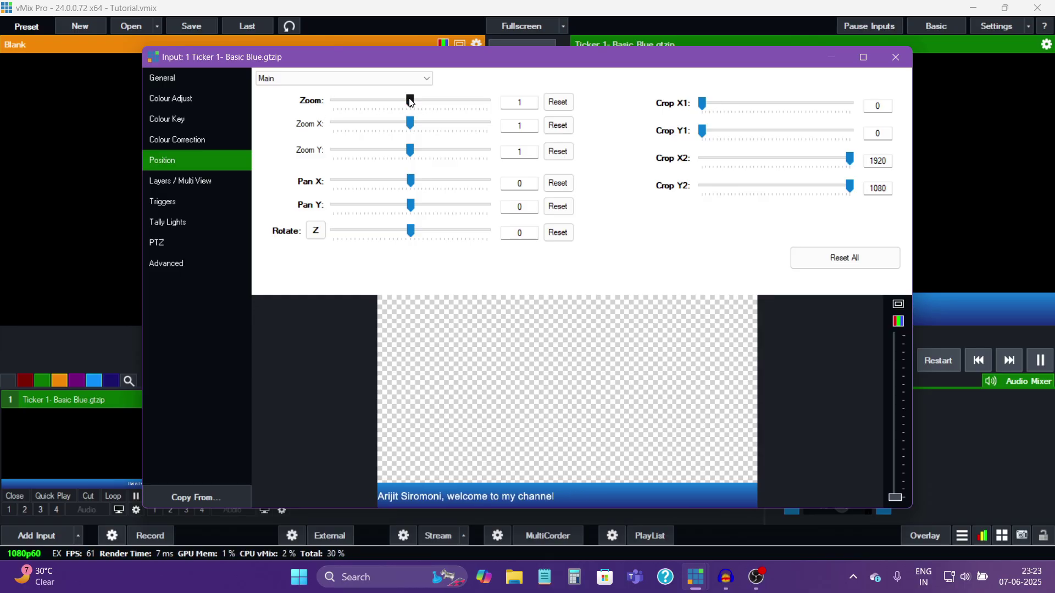
drag(408, 100, 393, 100)
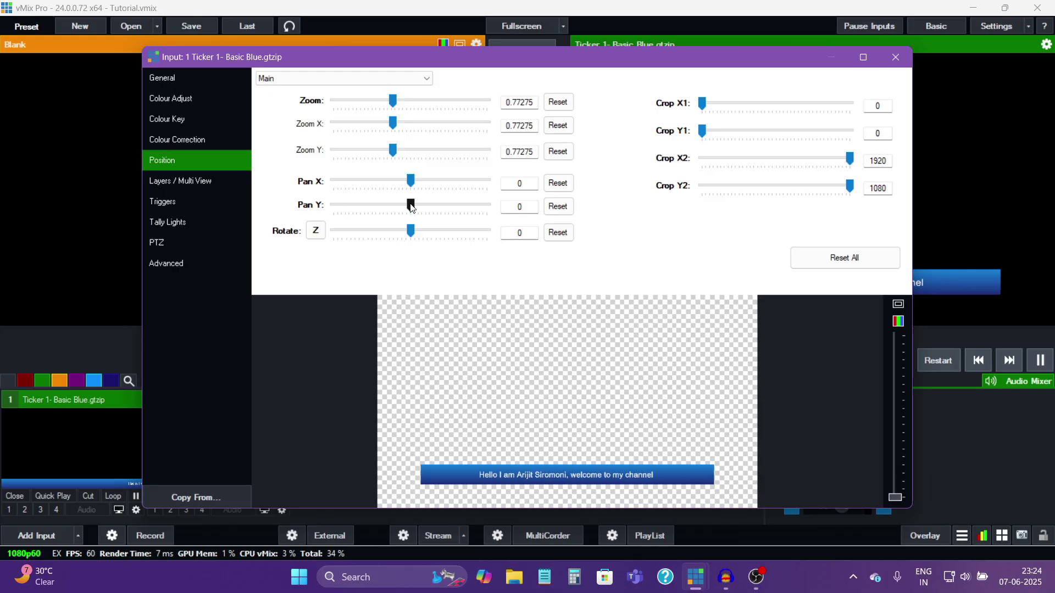
mouse_move(410, 203)
mouse_down()
mouse_move(433, 203)
mouse_move(363, 205)
mouse_move(419, 205)
mouse_move(388, 210)
mouse_move(422, 217)
mouse_move(403, 217)
mouse_move(405, 207)
mouse_up()
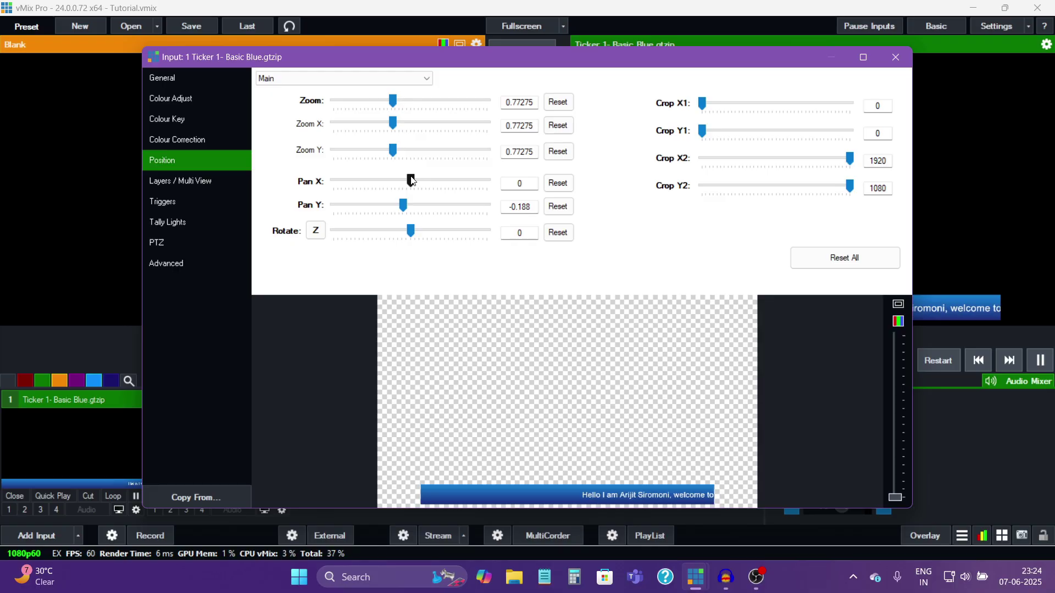
mouse_move(411, 177)
mouse_down()
mouse_move(368, 180)
mouse_move(416, 179)
mouse_up()
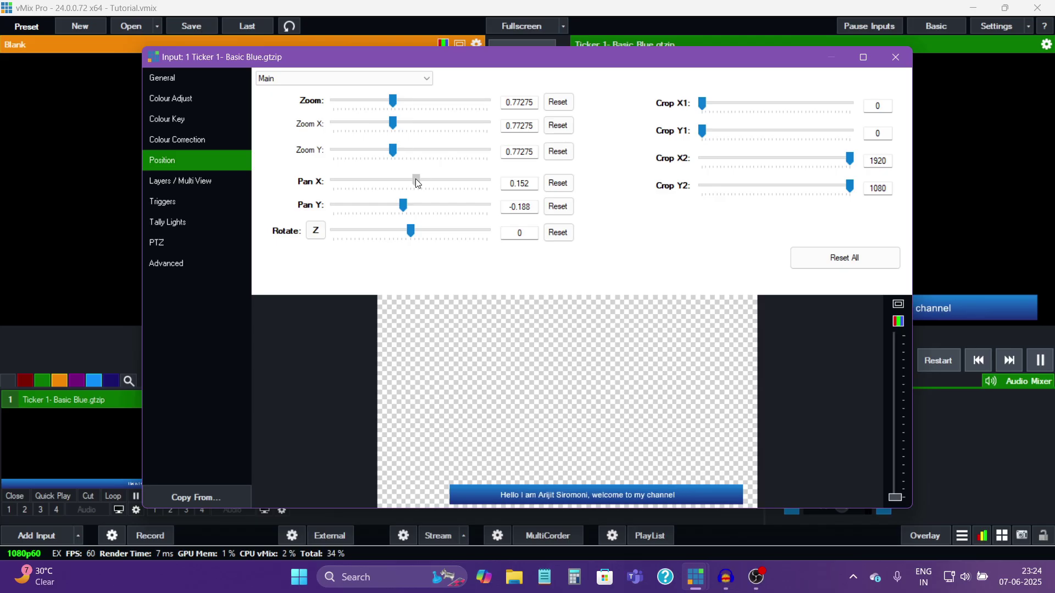
- Reset the ticker's Pan X, Pan Y and Zoom to their default values
click(557, 182)
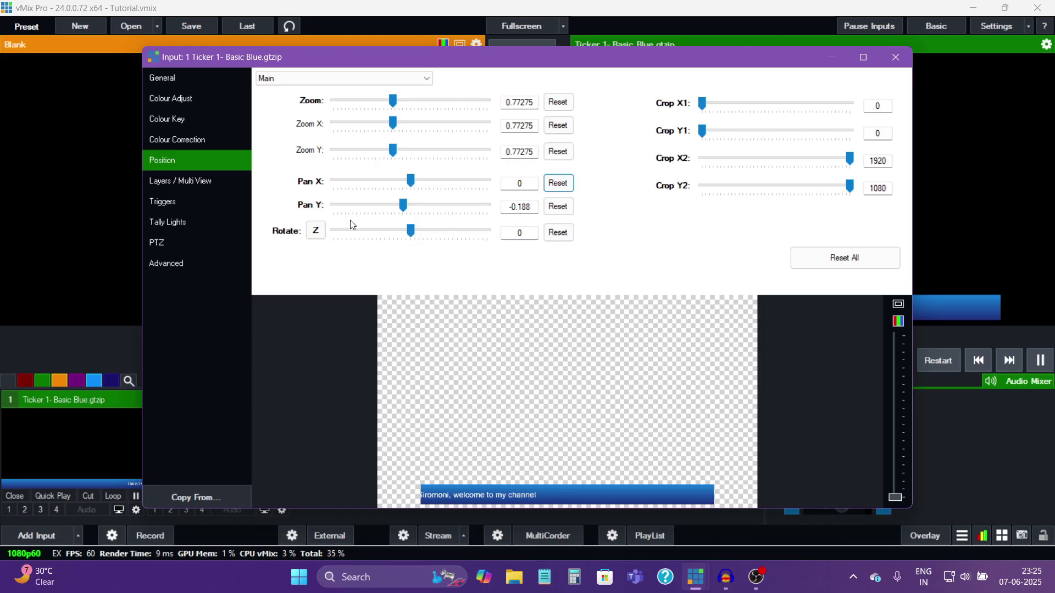
click(557, 208)
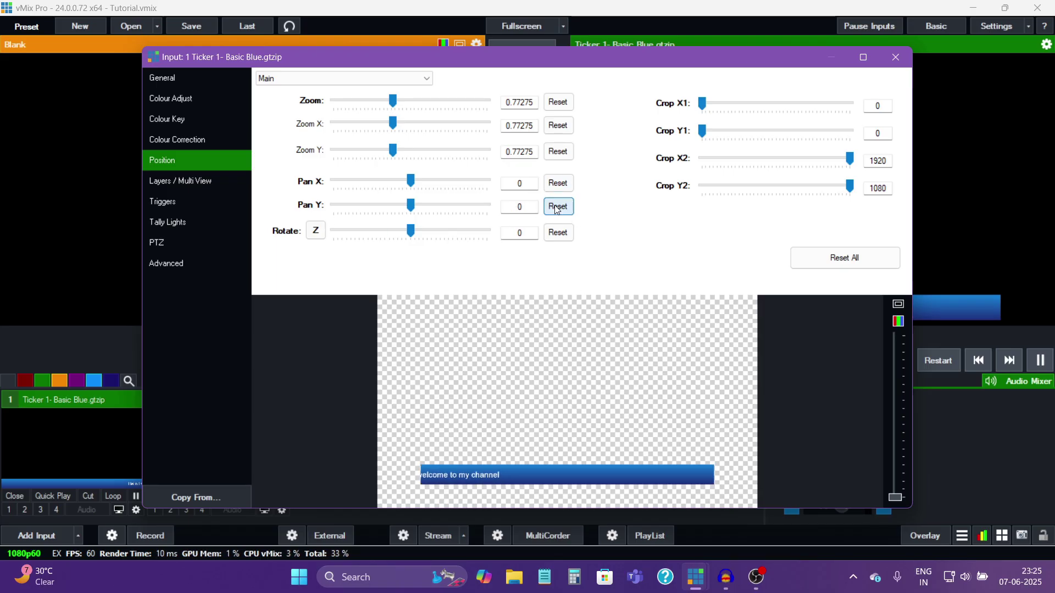
click(566, 102)
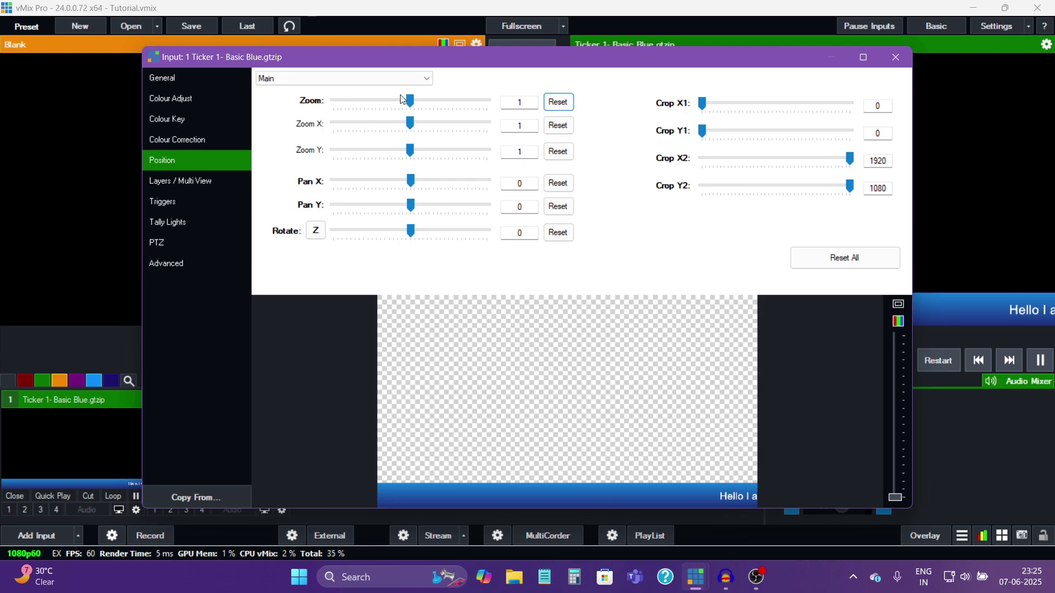
- Shrink the ticker slightly to a zoom of 0.925 and nudge its Pan Y to about 0.009
drag(411, 101, 401, 98)
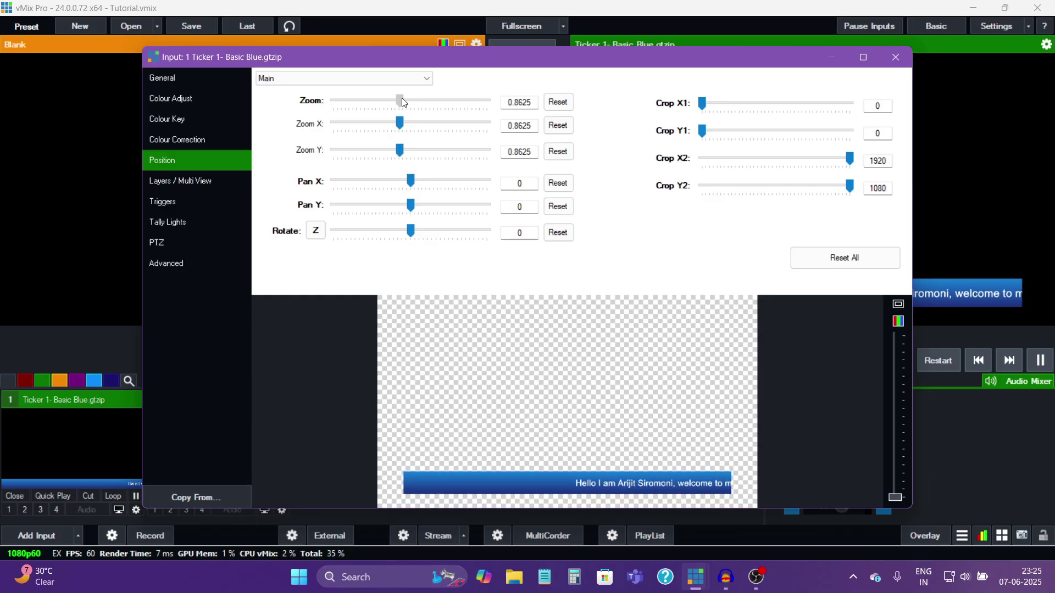
mouse_move(400, 104)
mouse_down()
mouse_move(416, 105)
mouse_move(406, 102)
mouse_up()
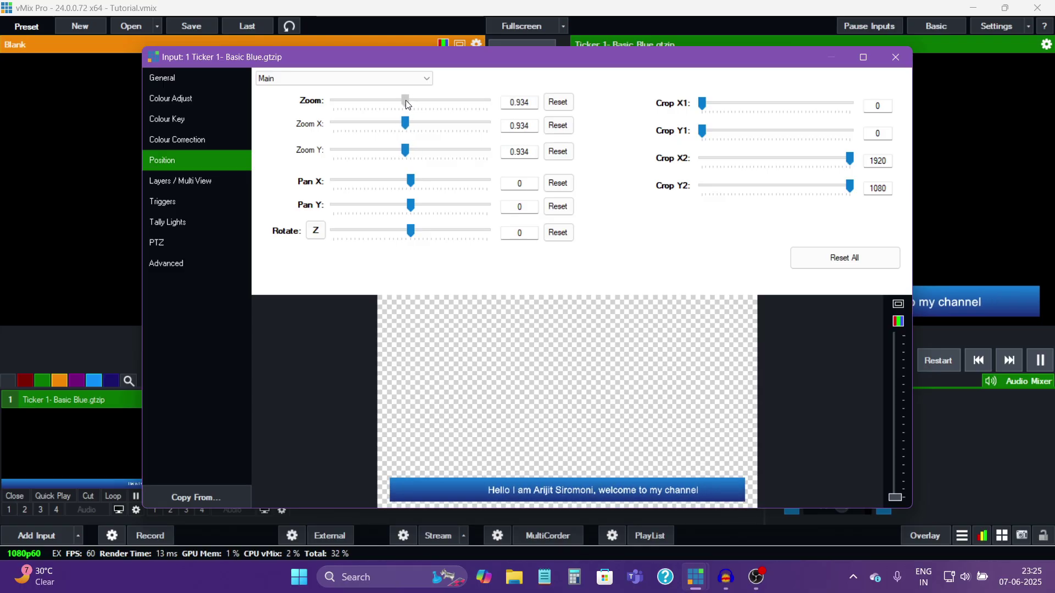
click(558, 102)
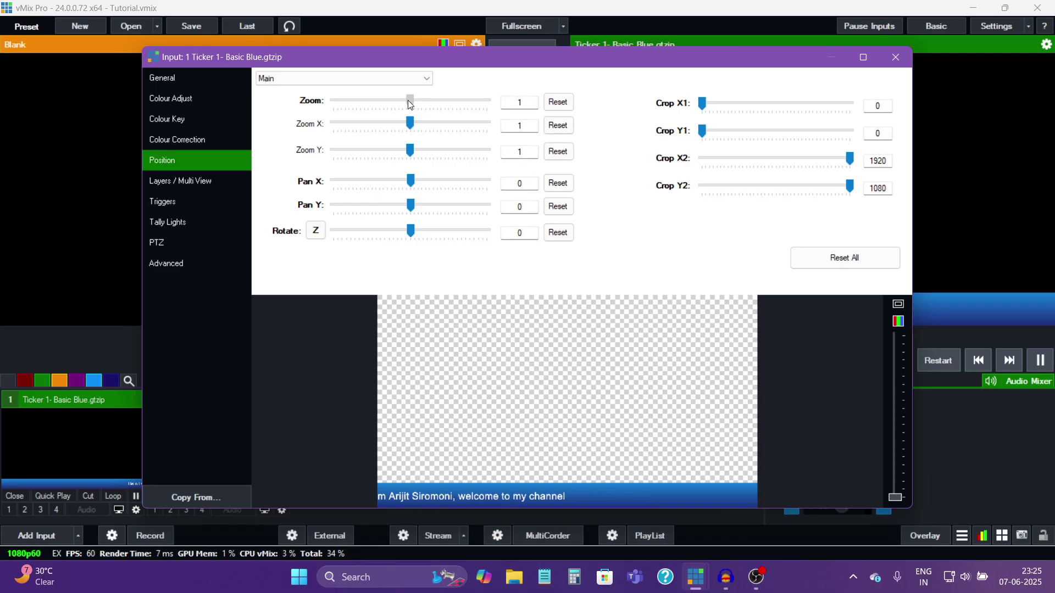
mouse_move(408, 101)
mouse_down()
mouse_move(390, 102)
mouse_move(412, 104)
mouse_move(403, 104)
mouse_up()
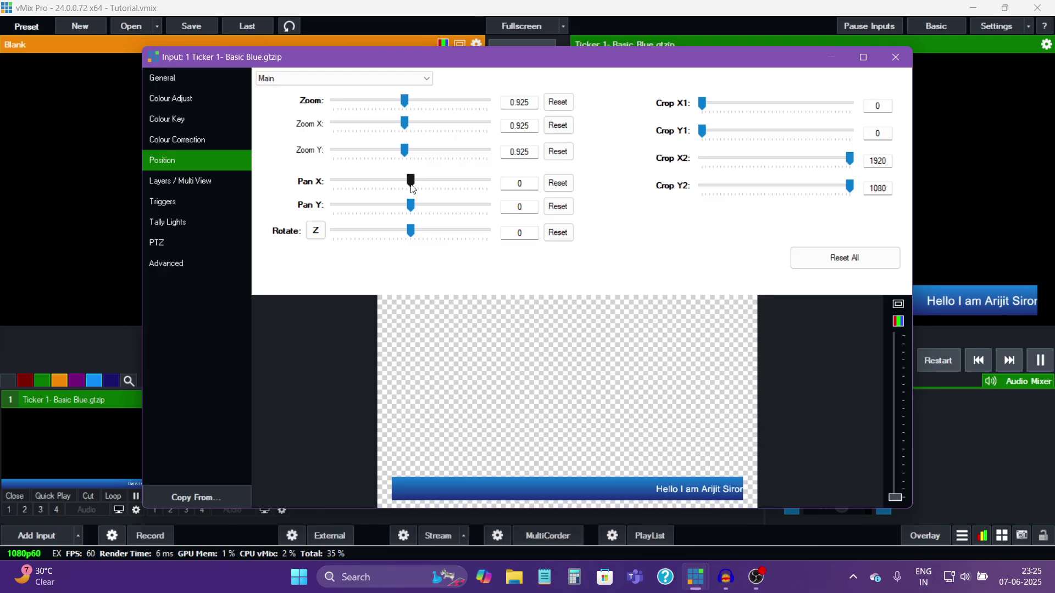
drag(409, 207, 410, 204)
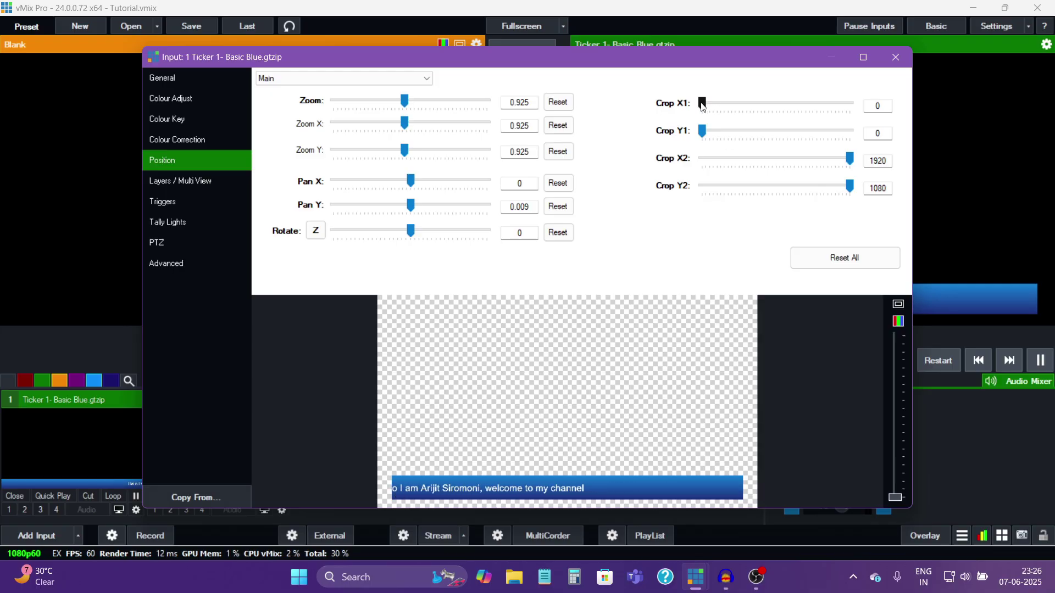
- Try cropping the ticker with Crop X1, Crop Y1 and Crop Y2, and restore the full uncropped range
drag(703, 106, 726, 109)
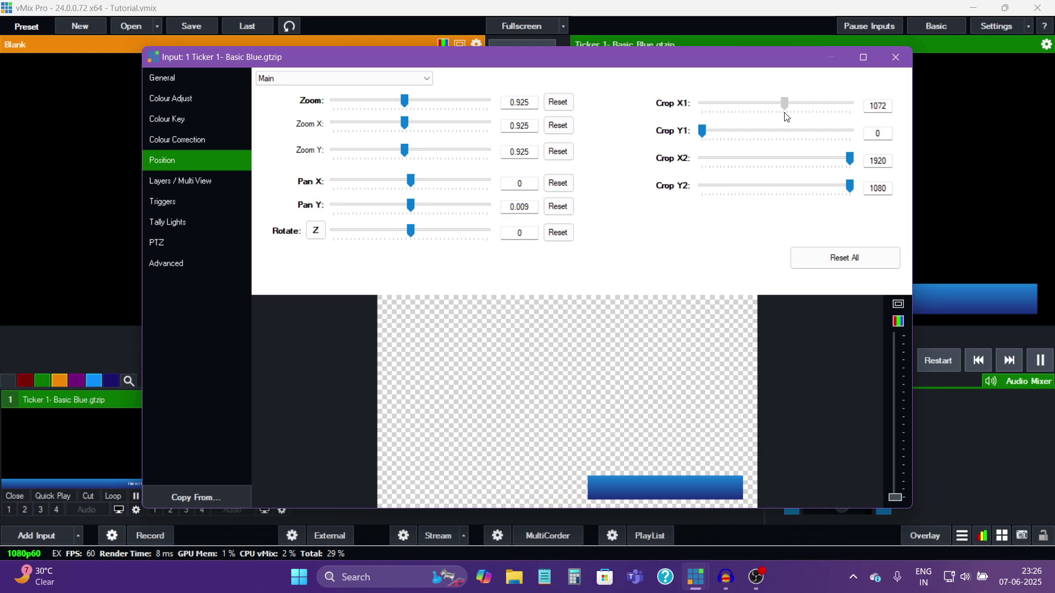
drag(781, 116, 700, 117)
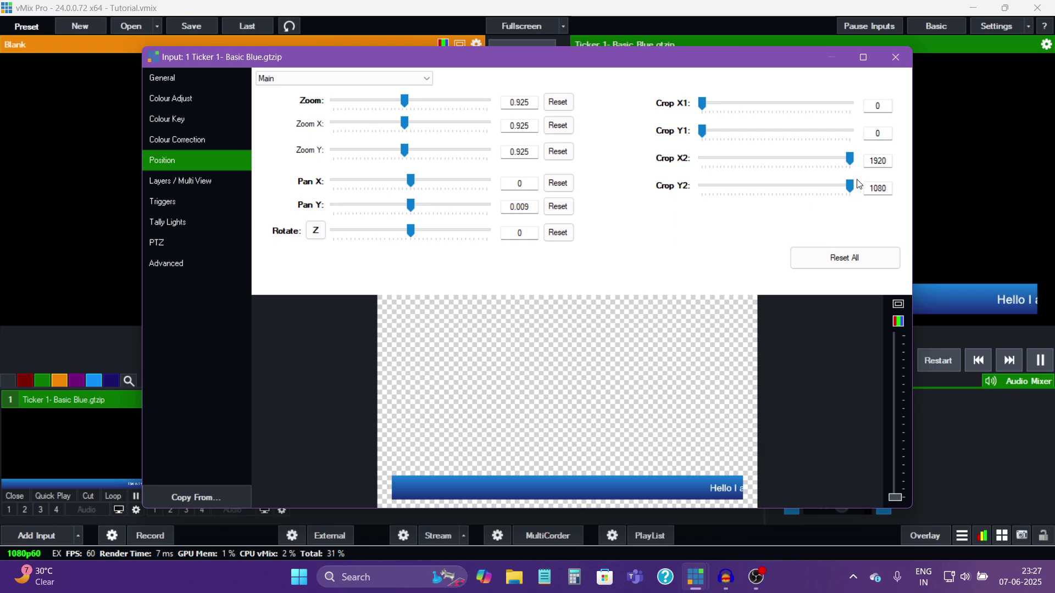
drag(851, 191, 847, 188)
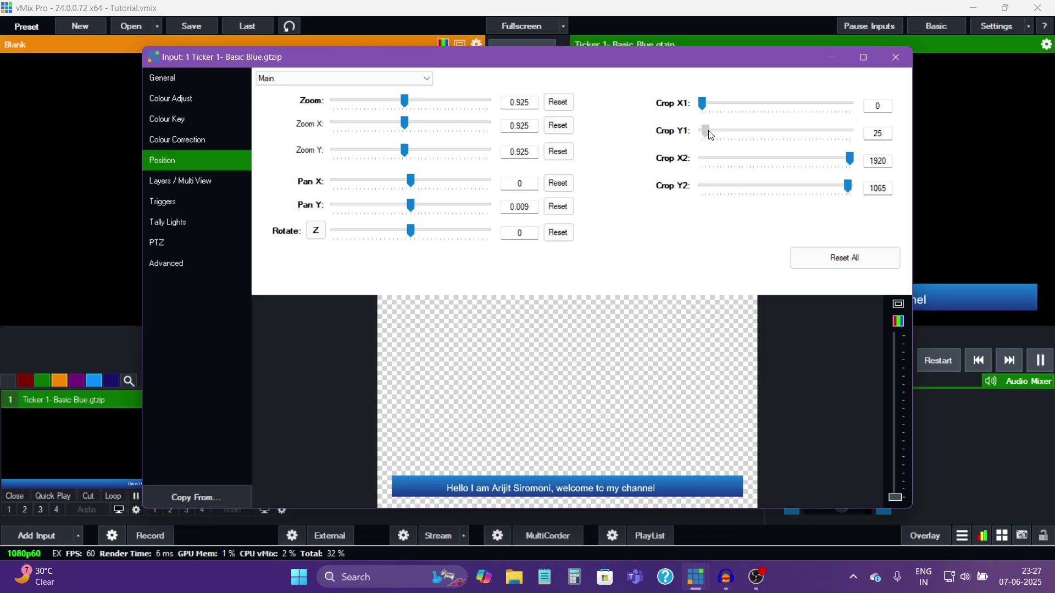
drag(720, 131, 725, 130)
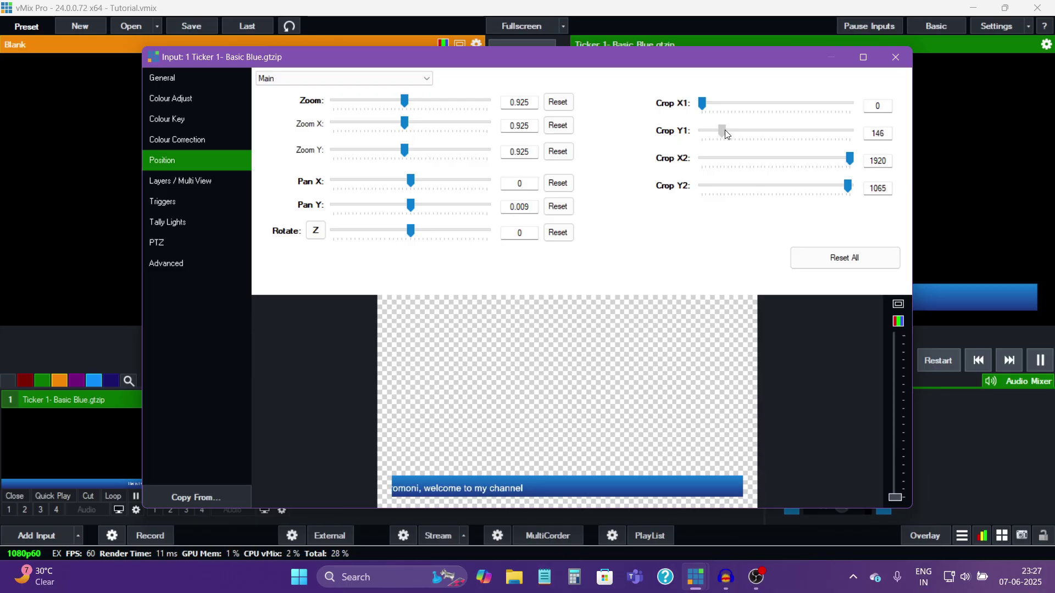
drag(725, 131, 697, 130)
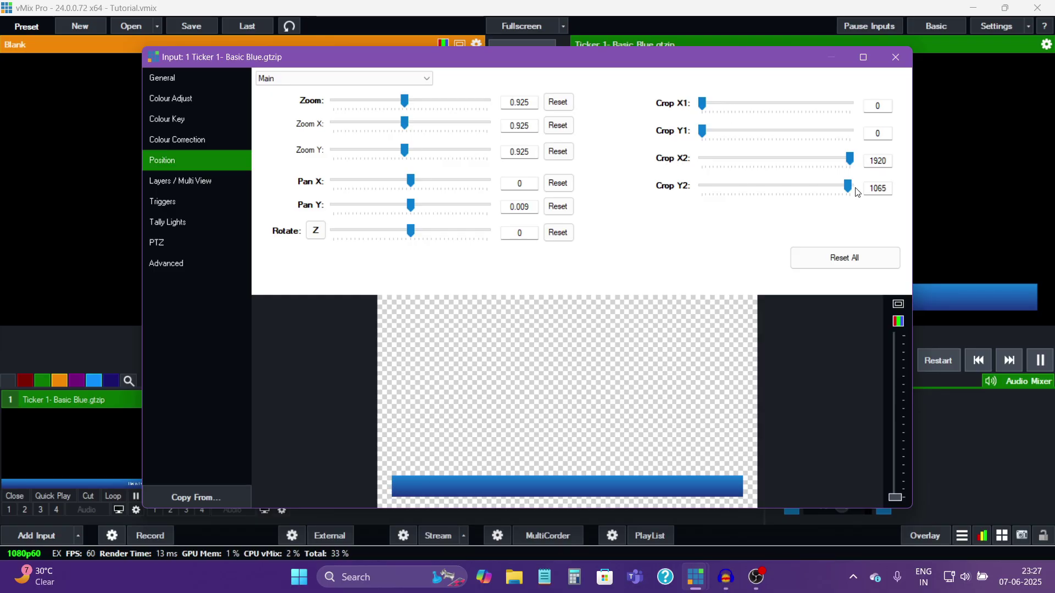
drag(851, 189, 854, 188)
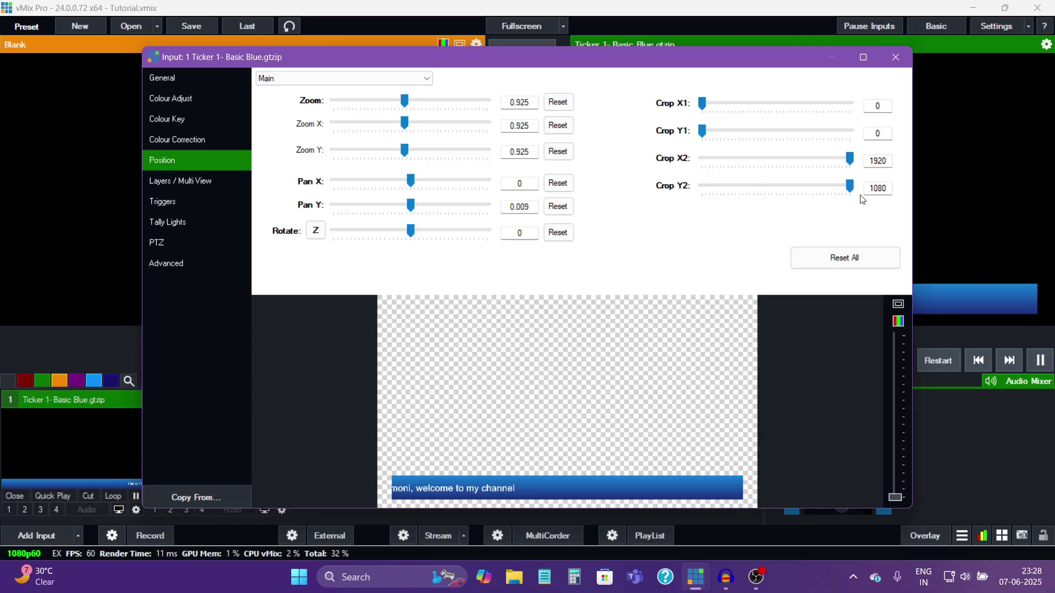
drag(849, 187, 836, 187)
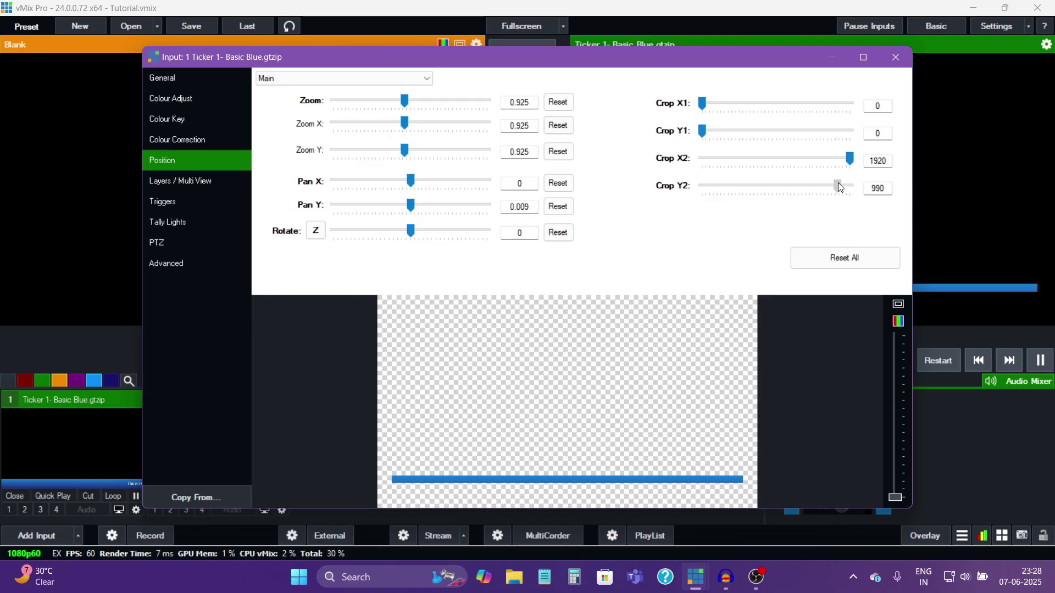
drag(842, 186, 864, 189)
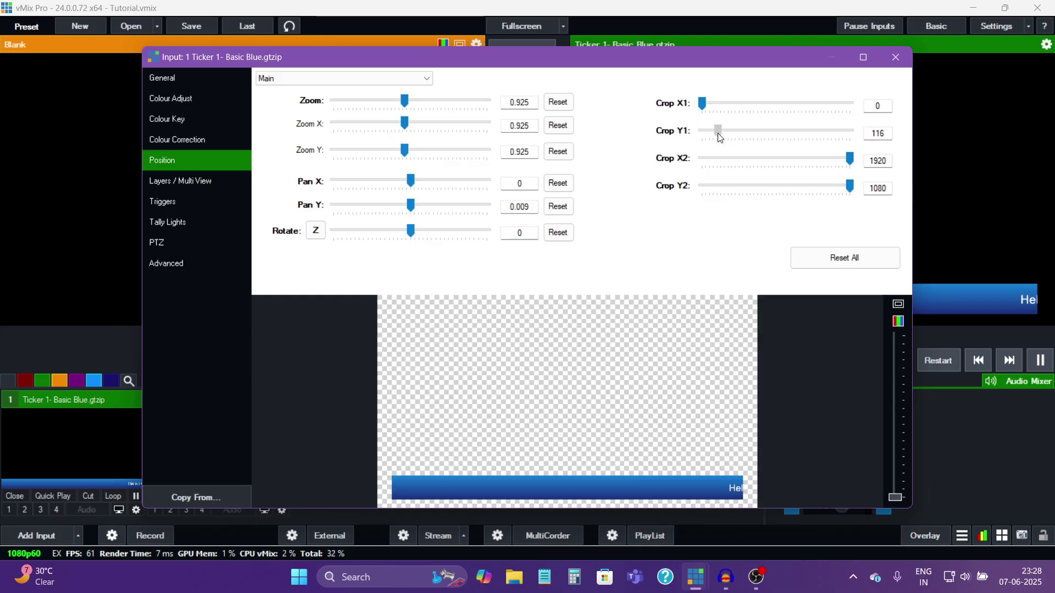
- Crop the ticker into a thinner band with Crop Y1 at 985 and Crop Y2 at 1050
drag(797, 146, 836, 148)
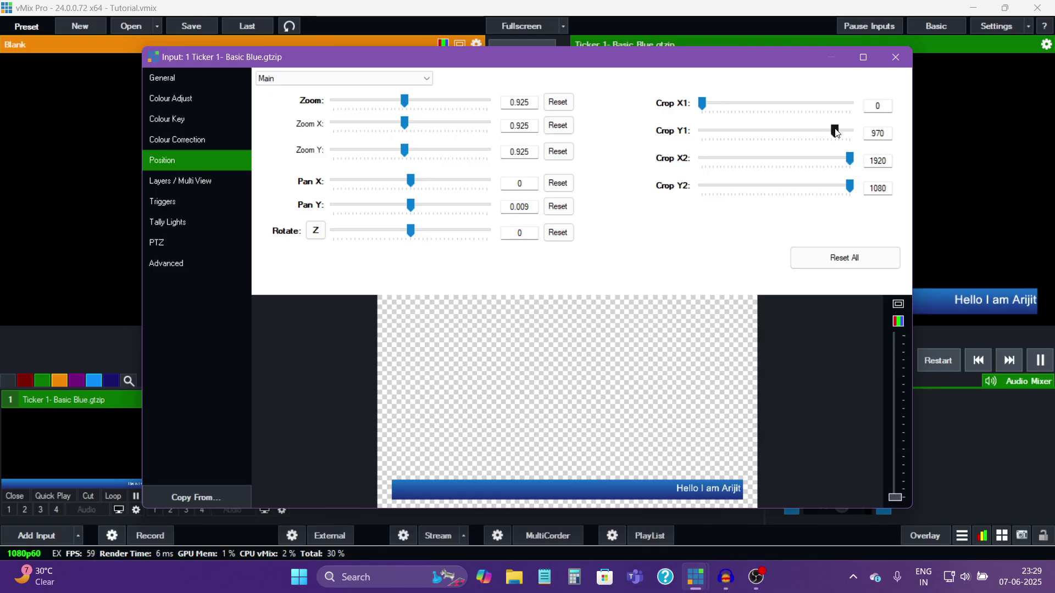
drag(835, 132, 837, 132)
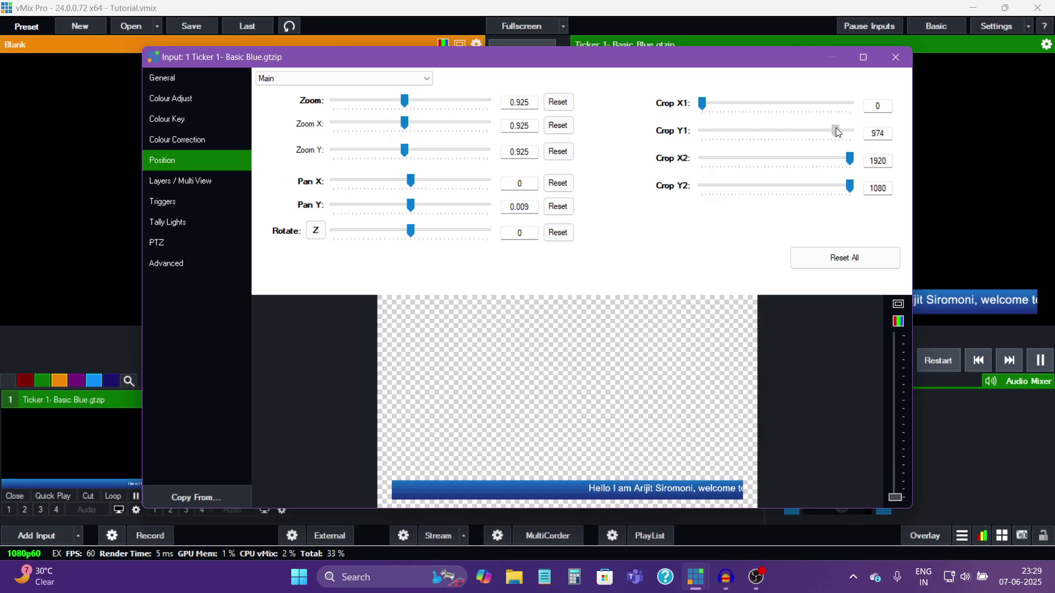
drag(835, 128, 835, 128)
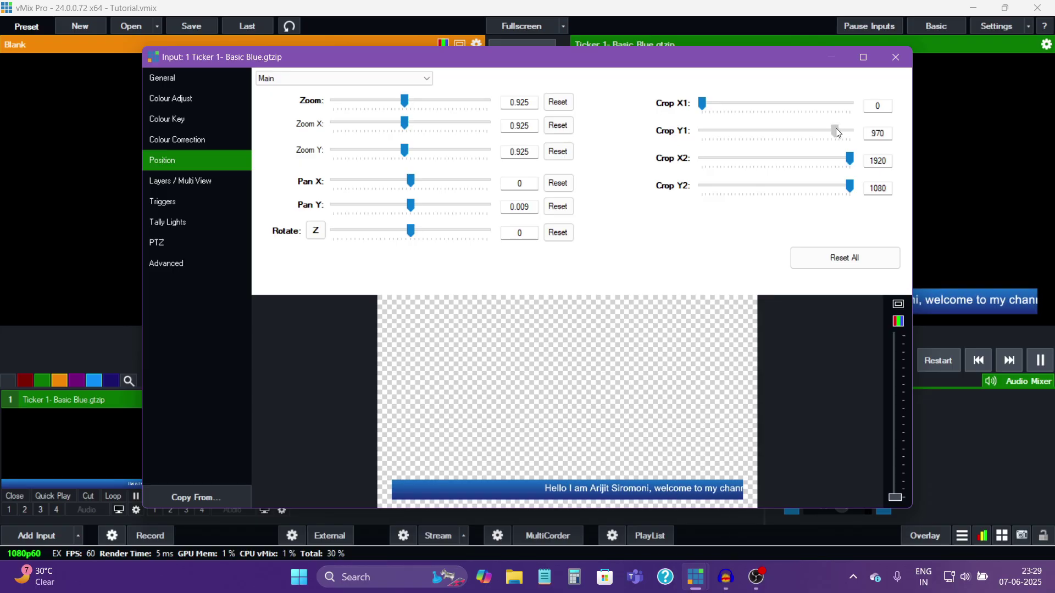
click(836, 128)
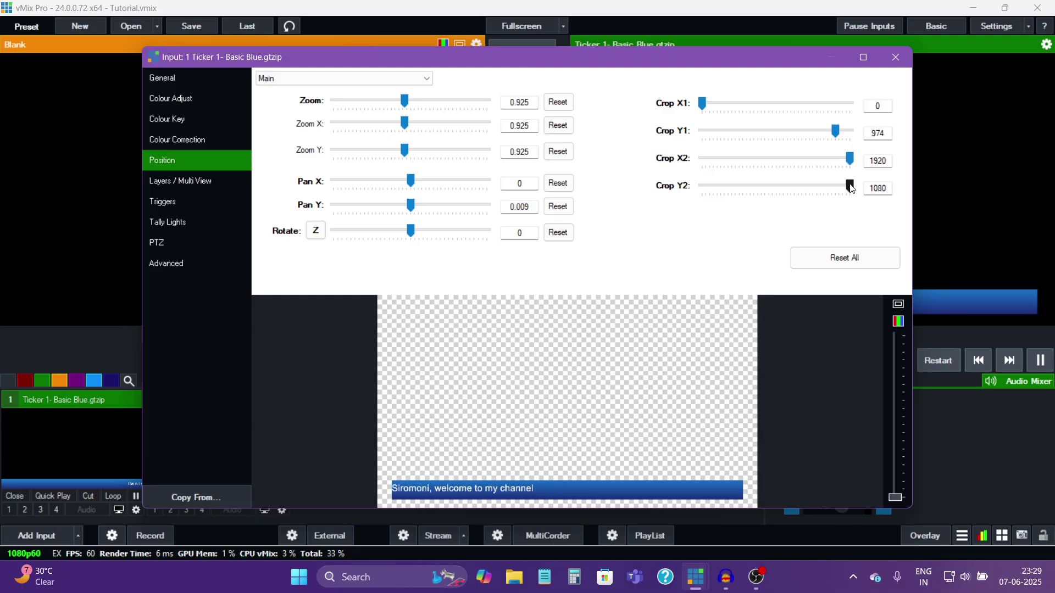
drag(850, 188, 849, 188)
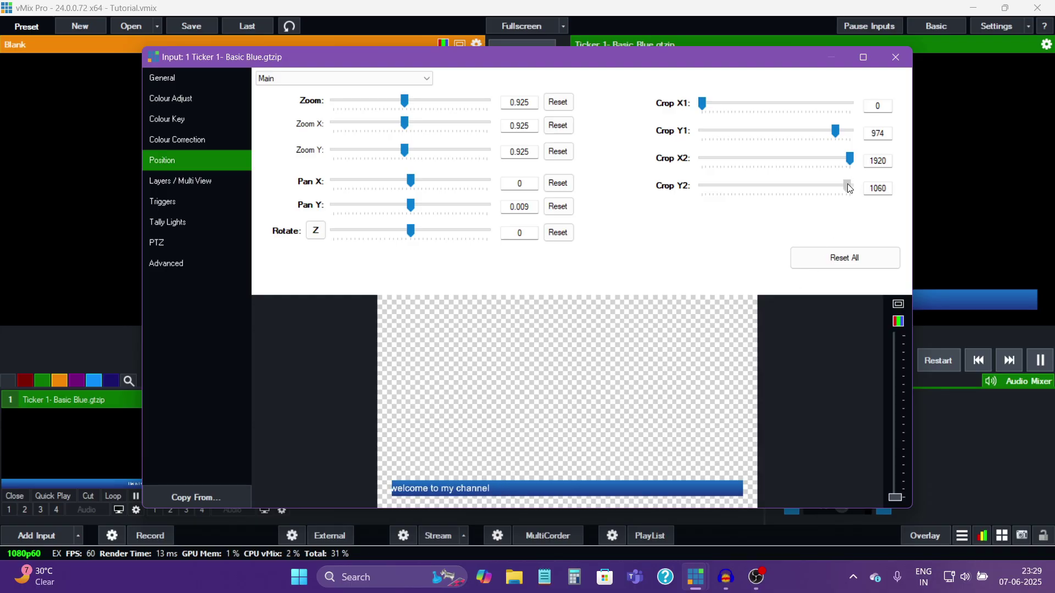
mouse_move(849, 189)
mouse_down()
mouse_move(864, 188)
mouse_move(848, 191)
mouse_up()
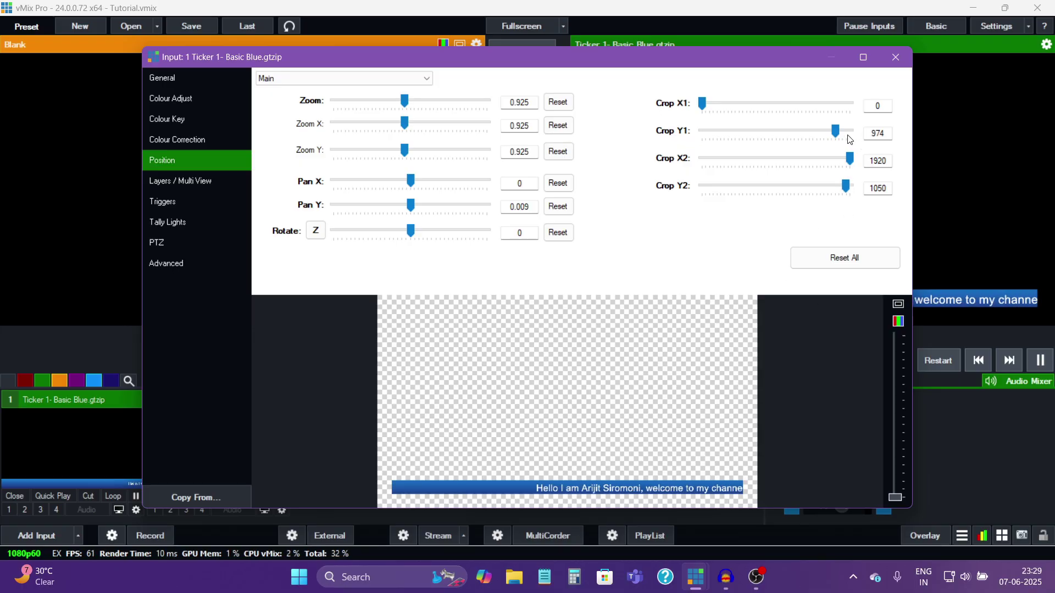
drag(836, 131, 839, 134)
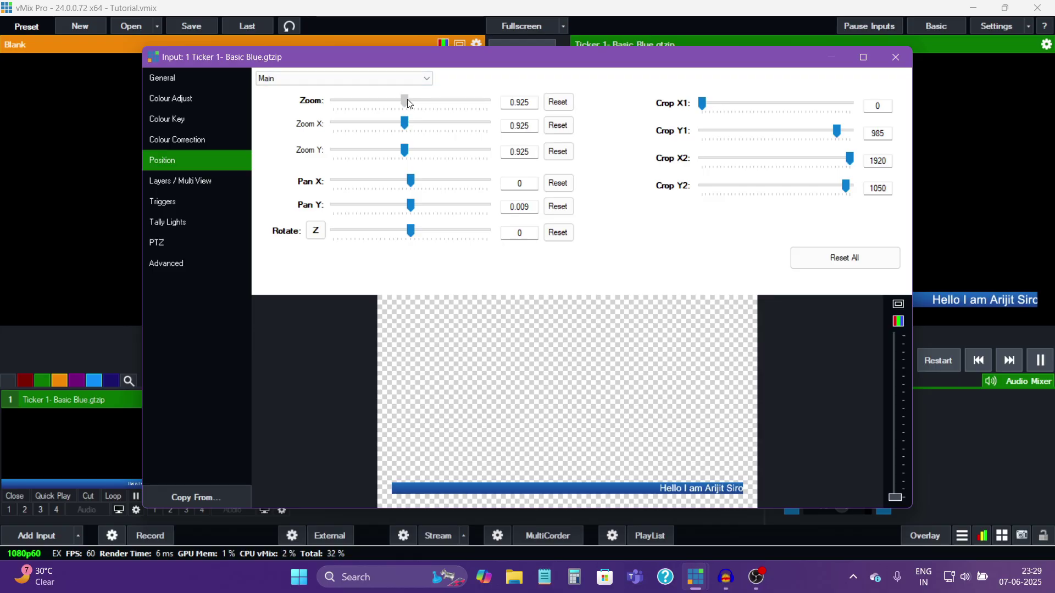
- Set the cropped ticker's zoom to 0.934 and Pan Y to -0.063, and close the input settings
mouse_move(407, 101)
mouse_down()
mouse_move(397, 108)
mouse_move(410, 109)
mouse_up()
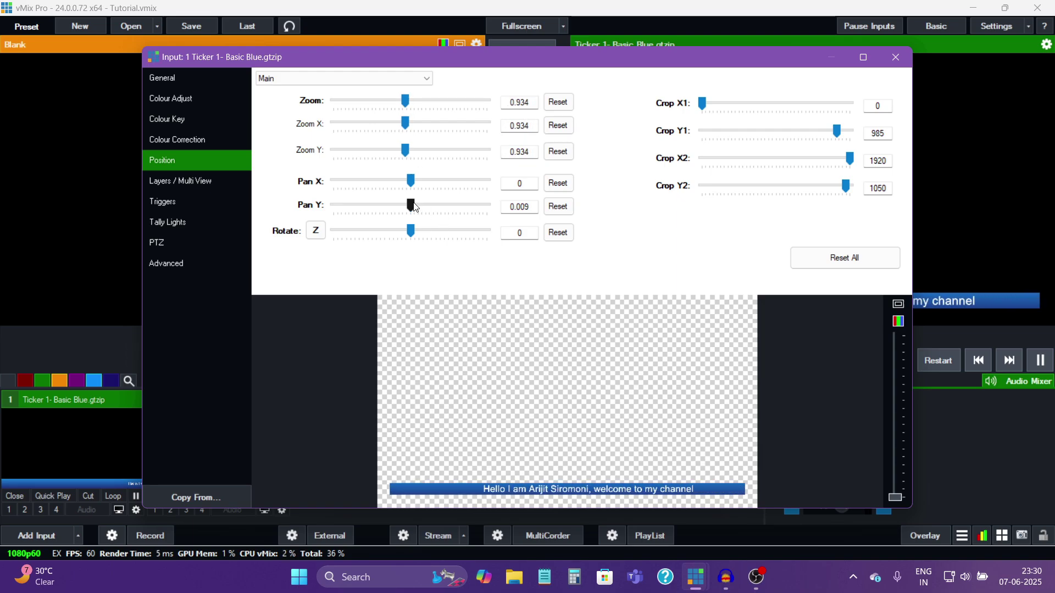
drag(412, 203, 410, 208)
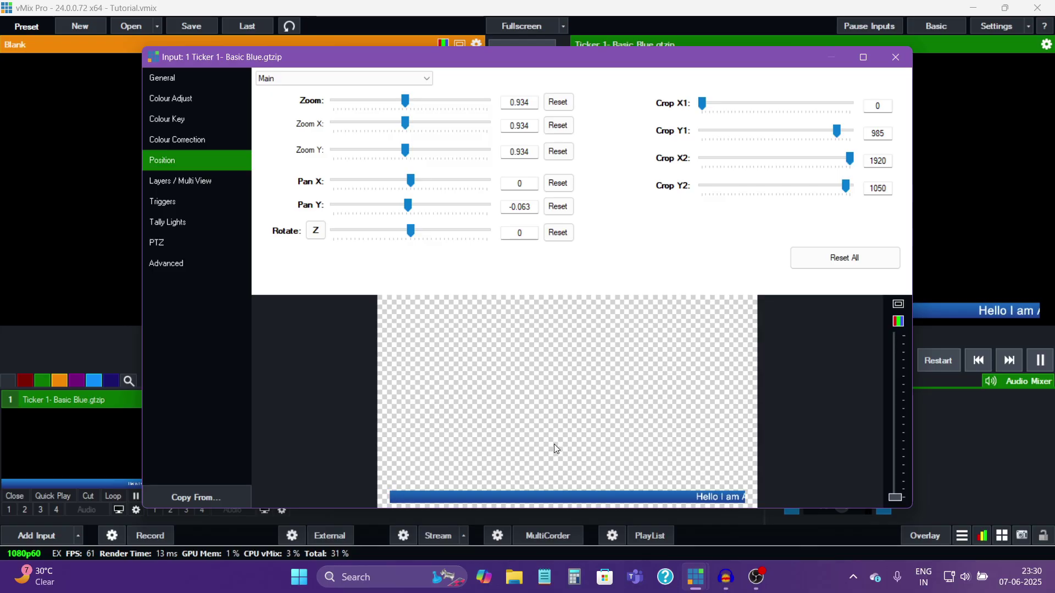
click(896, 58)
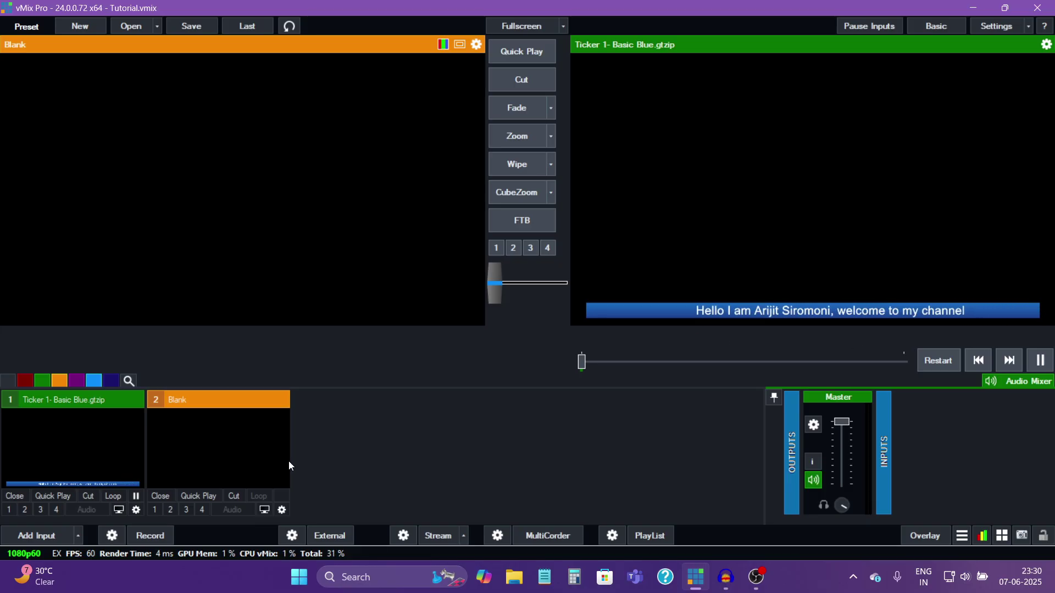
- Switch the cropped ticker to its saved "youtube channel" text preset from the input thumbnail
right_click(87, 442)
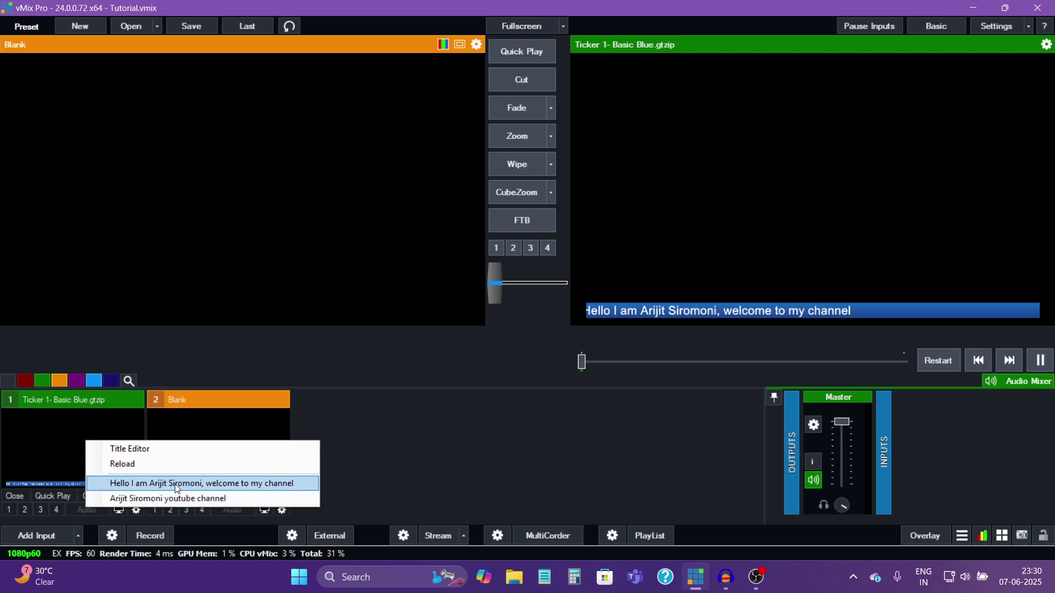
click(157, 500)
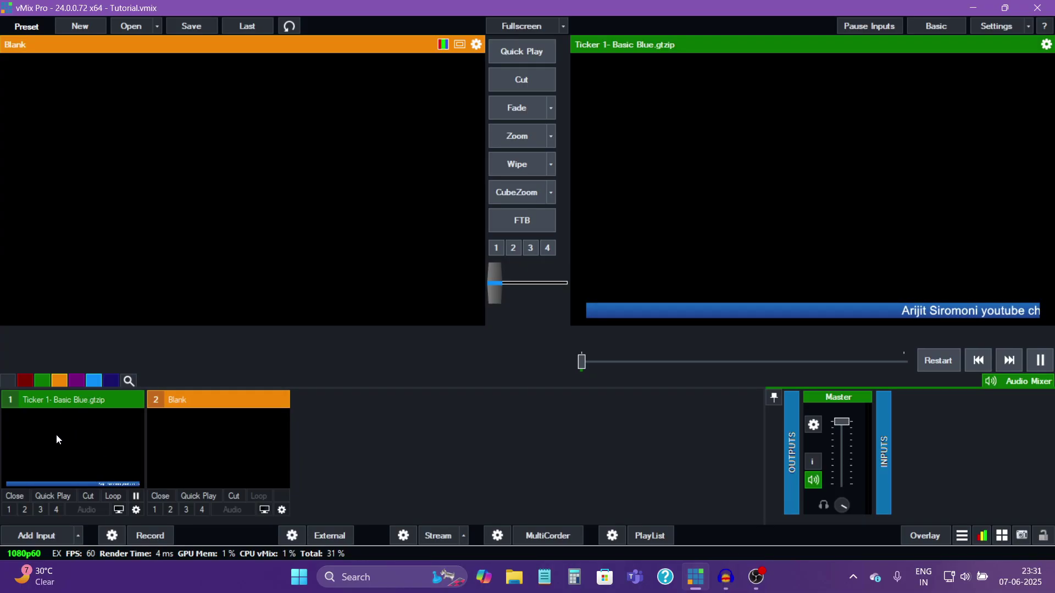
- Replace the ticker input's title with the GT Ticker template "Ticker 2- Red Alpha" and close the input settings
click(137, 510)
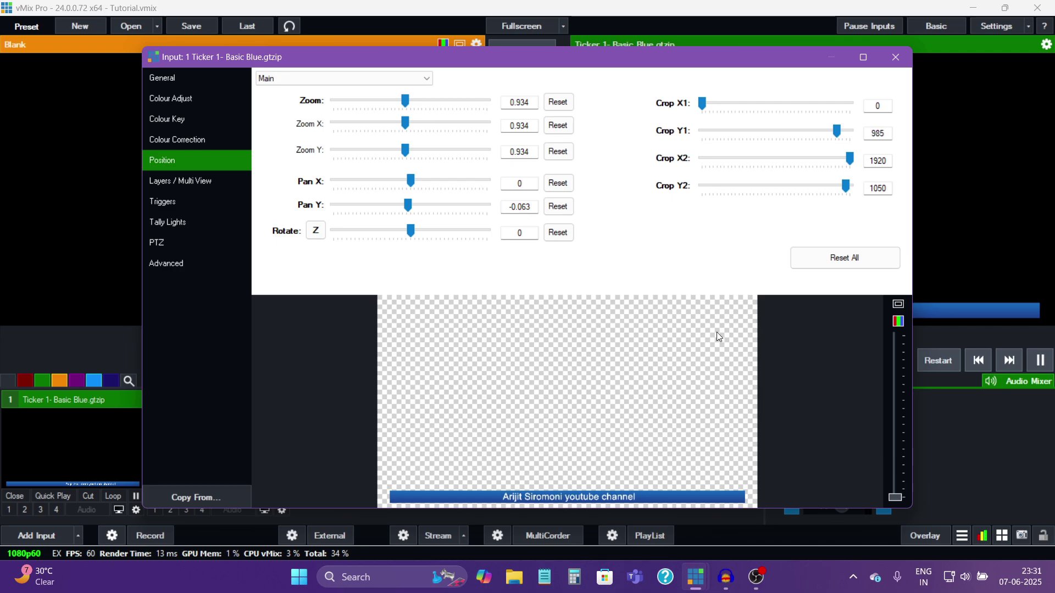
click(161, 77)
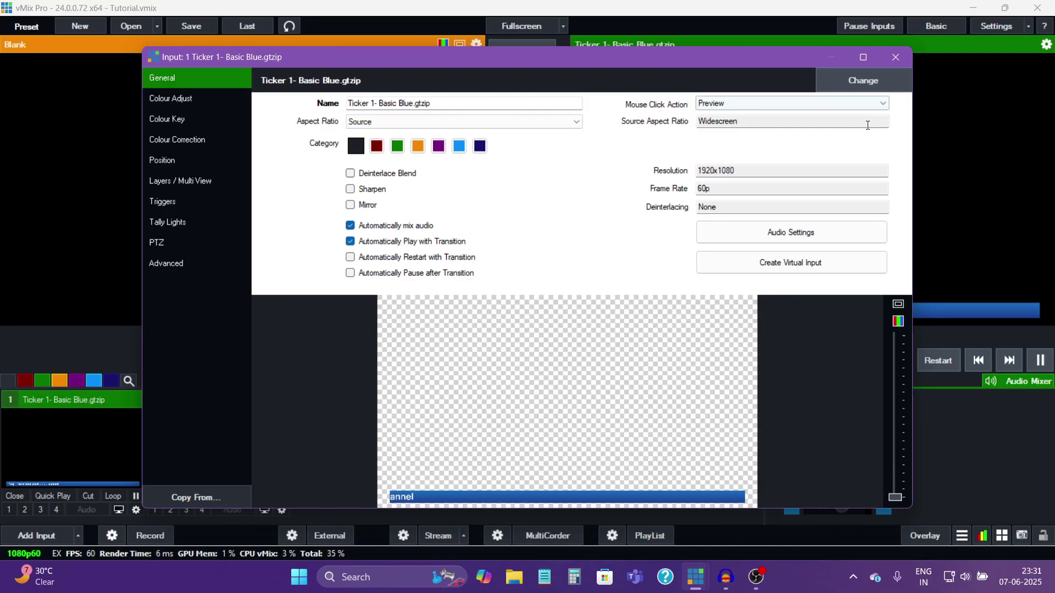
click(874, 81)
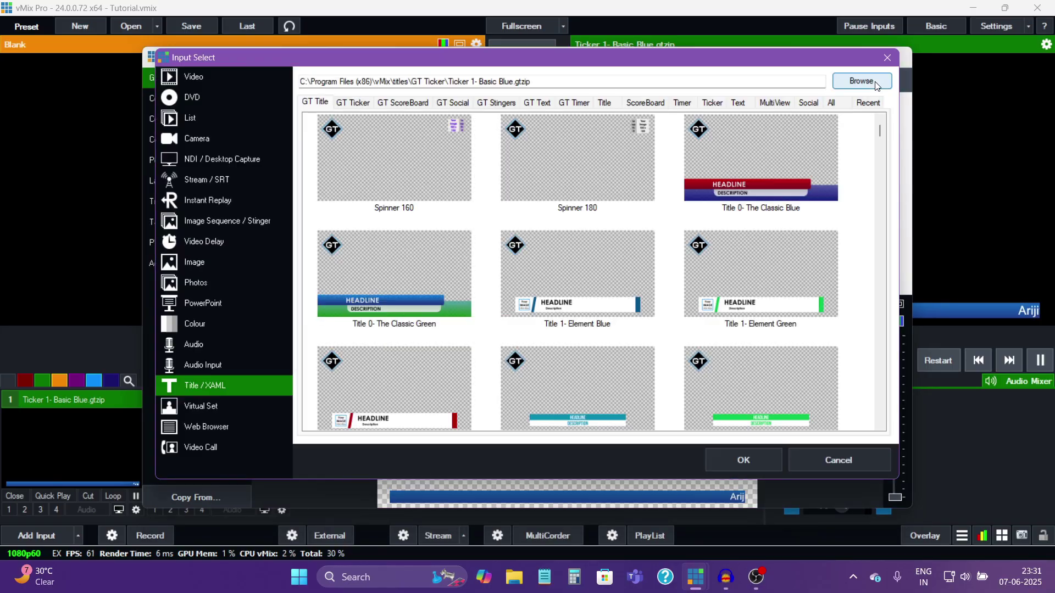
click(356, 102)
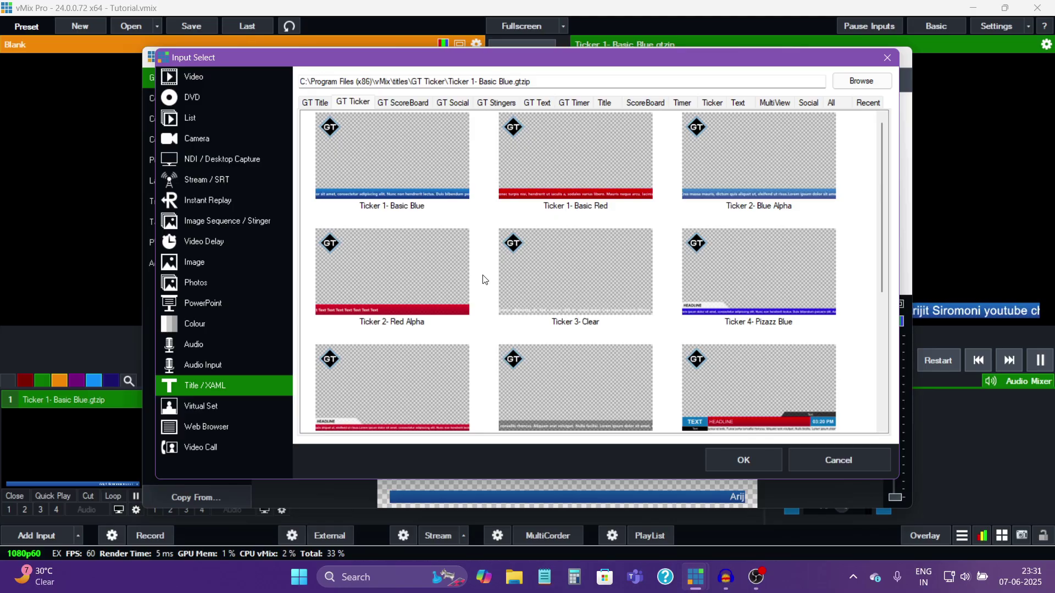
click(407, 275)
click(767, 457)
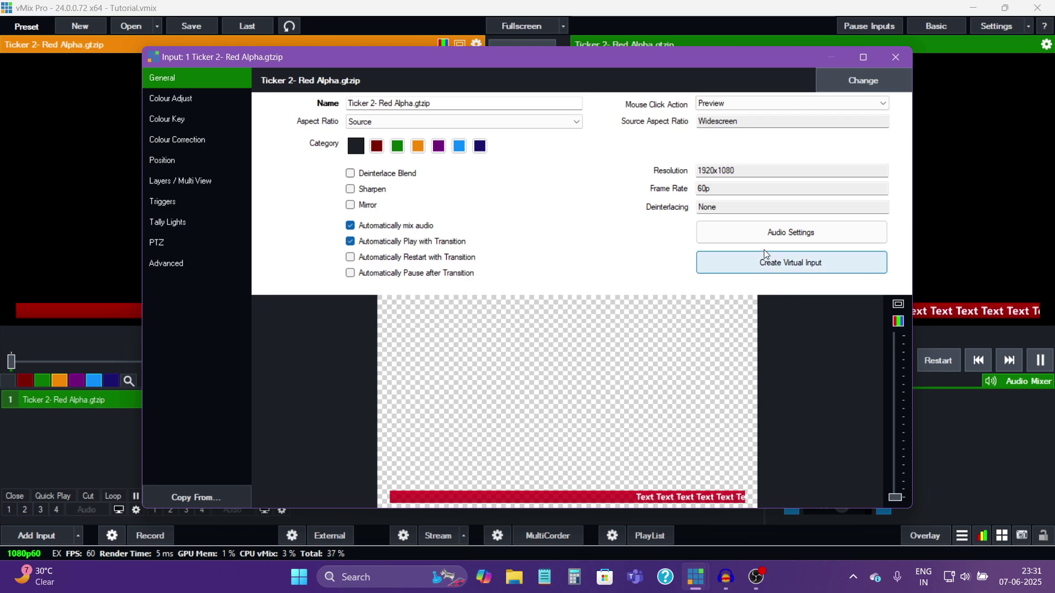
click(889, 58)
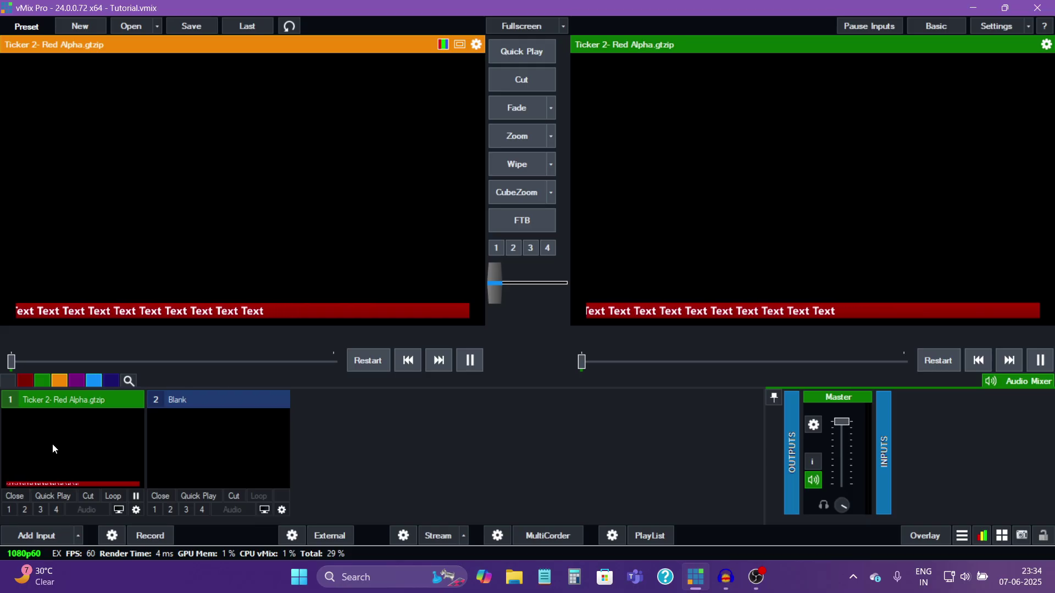
- Try to apply the saved welcome and "youtube channel" text presets to the Red Alpha ticker
right_click(61, 435)
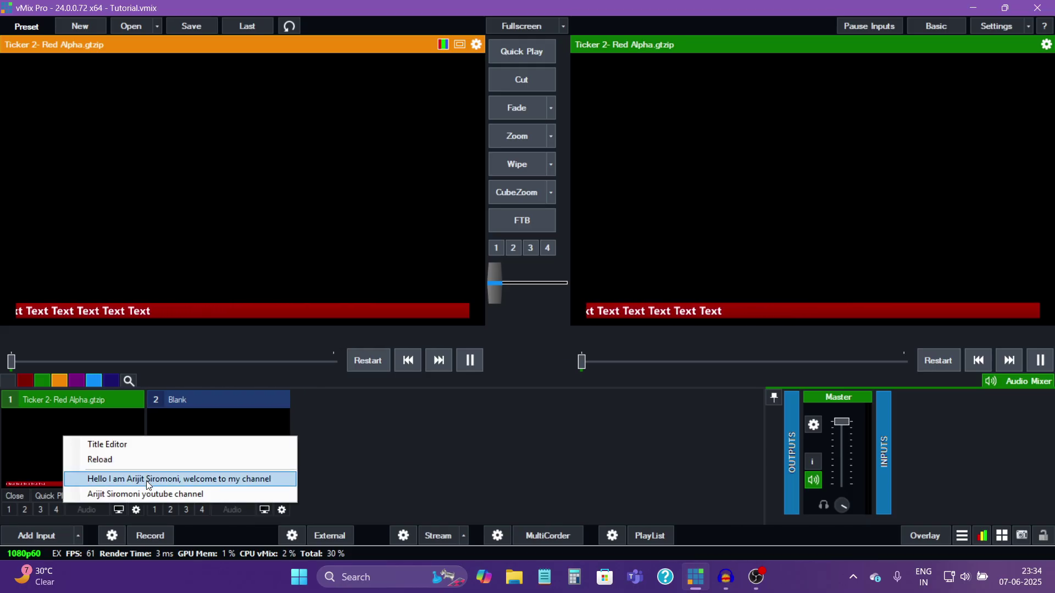
click(132, 480)
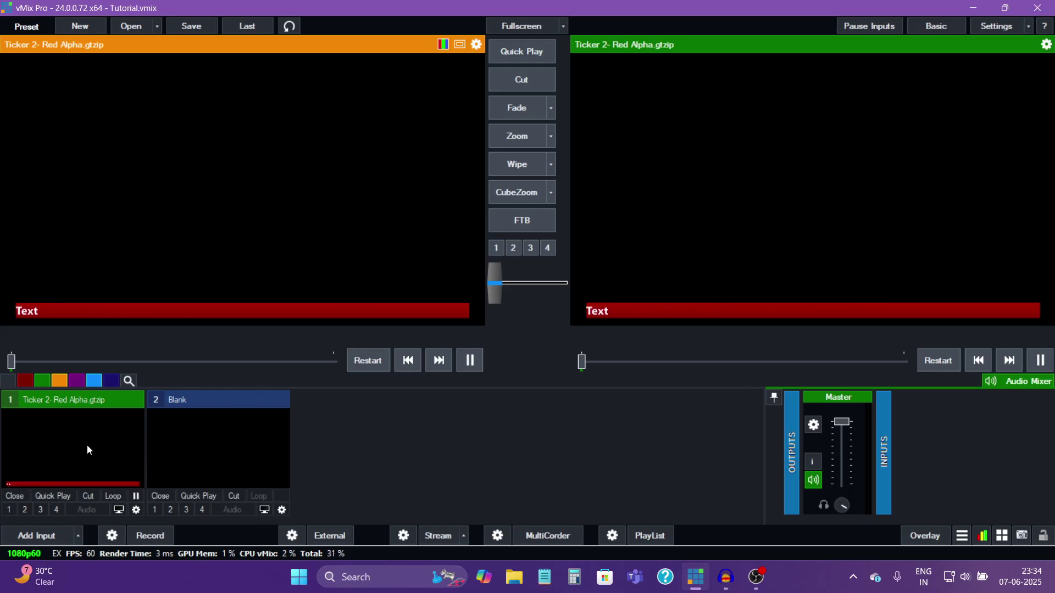
right_click(87, 445)
click(133, 499)
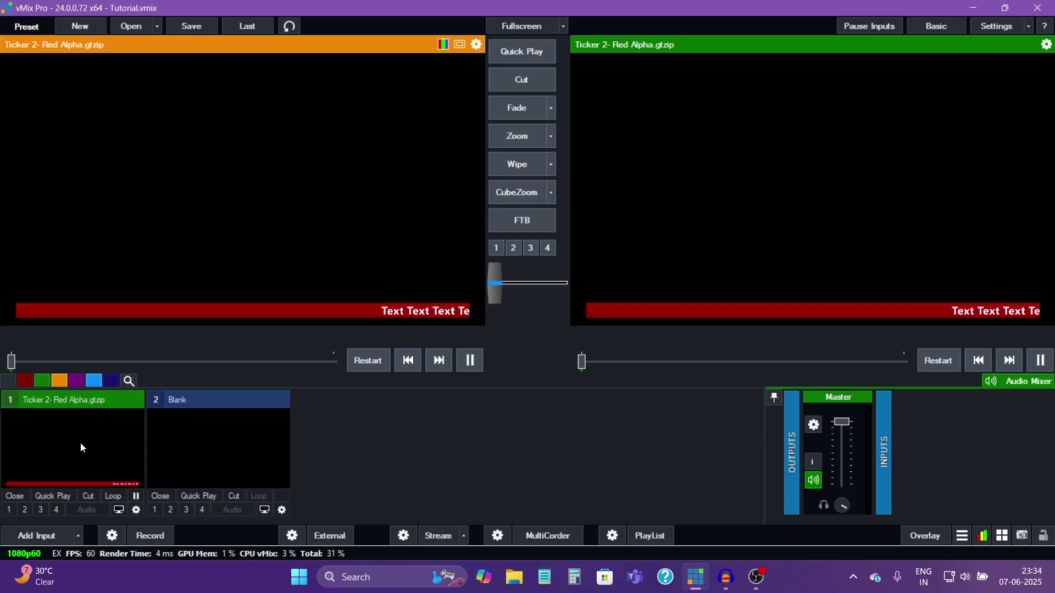
right_click(81, 445)
right_click(58, 433)
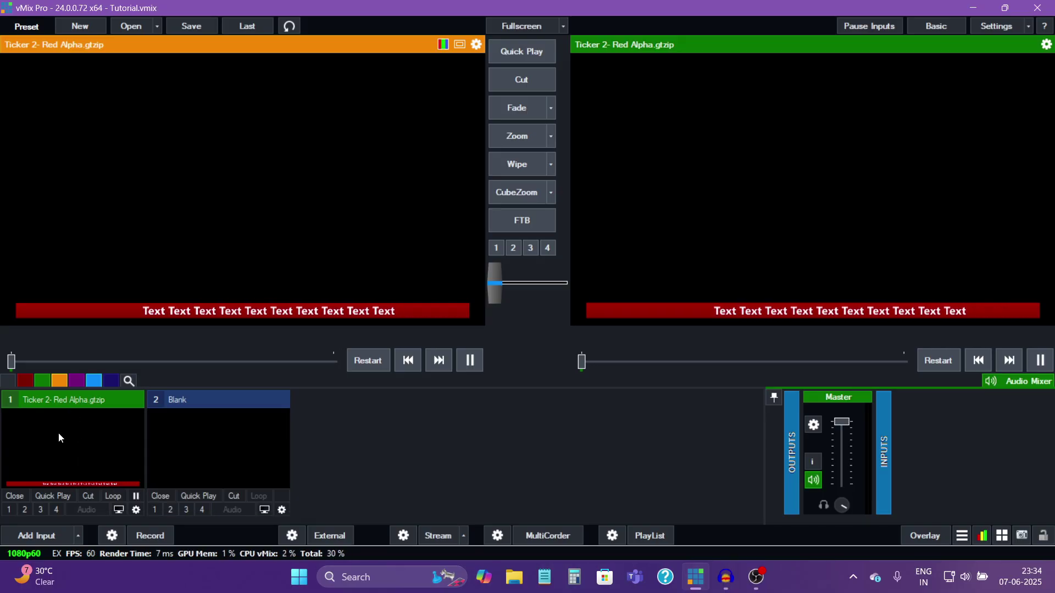
- Replace the red ticker's text with "hello welcome to my channel", save it as a preset, and close the Title Editor
right_click(58, 433)
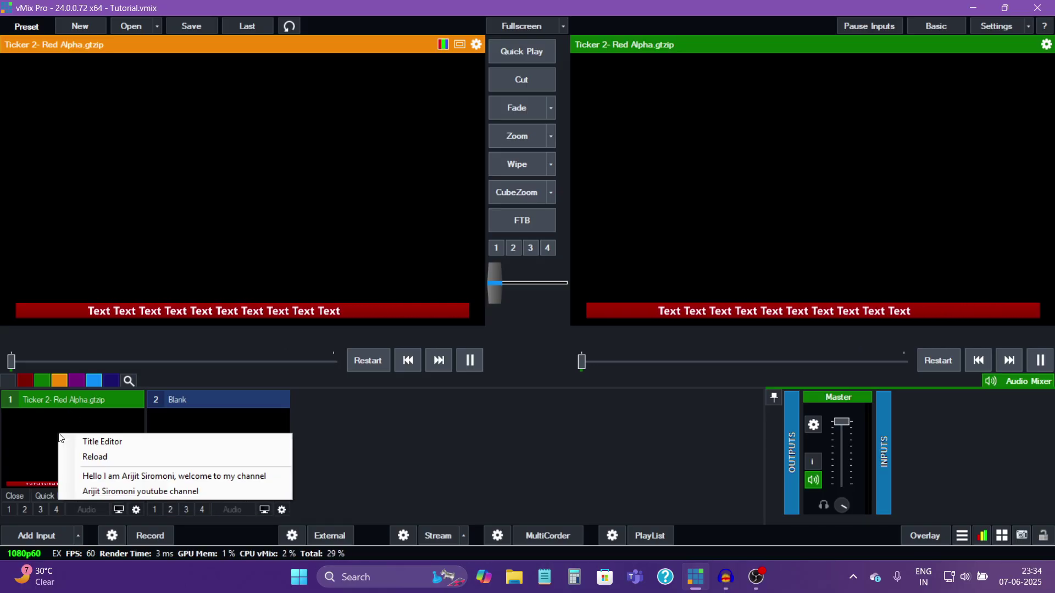
click(117, 446)
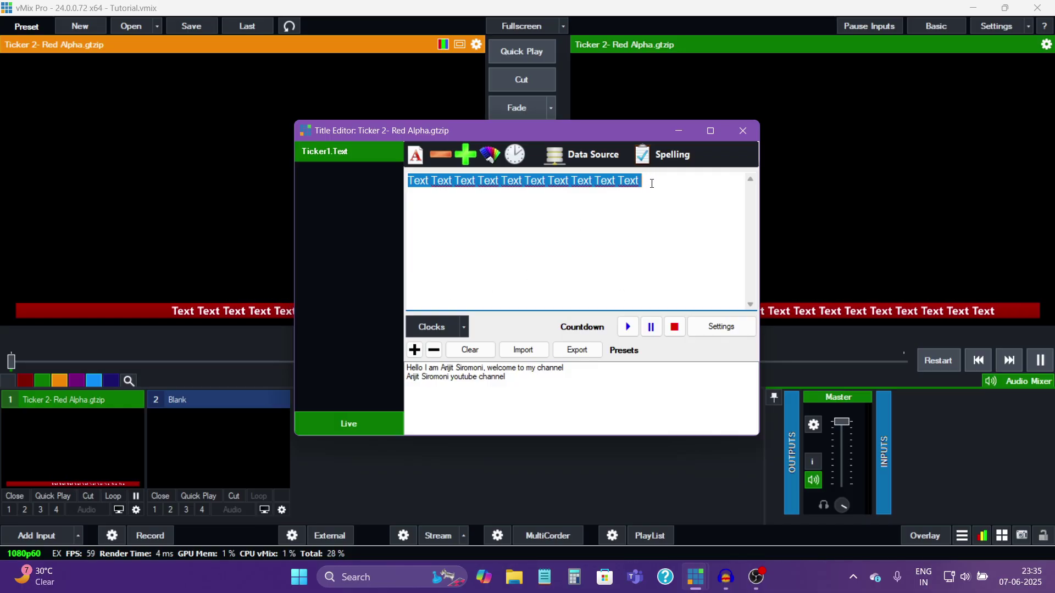
key(BackSpace)
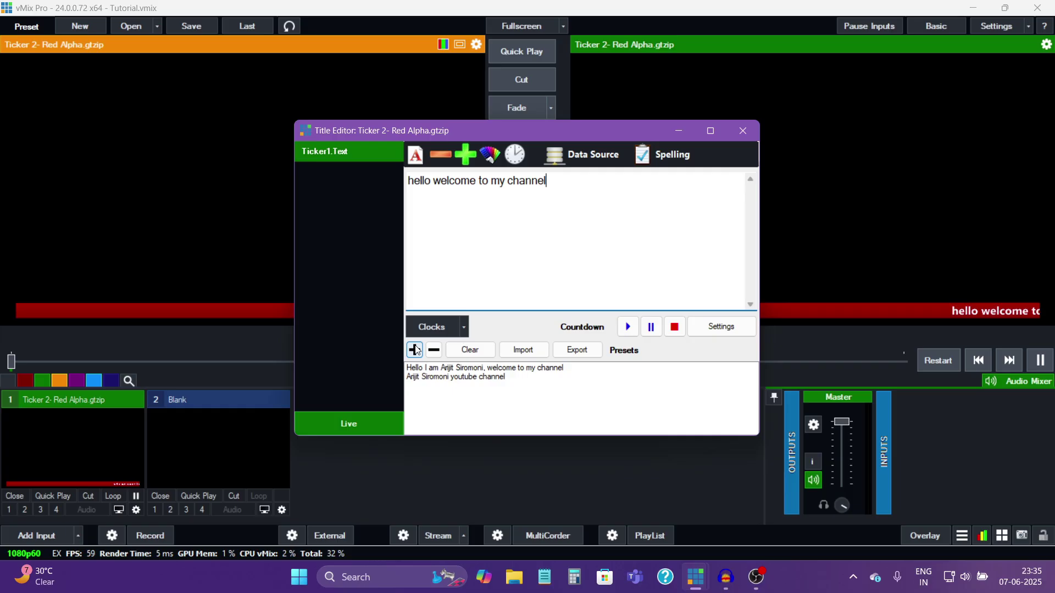
click(743, 131)
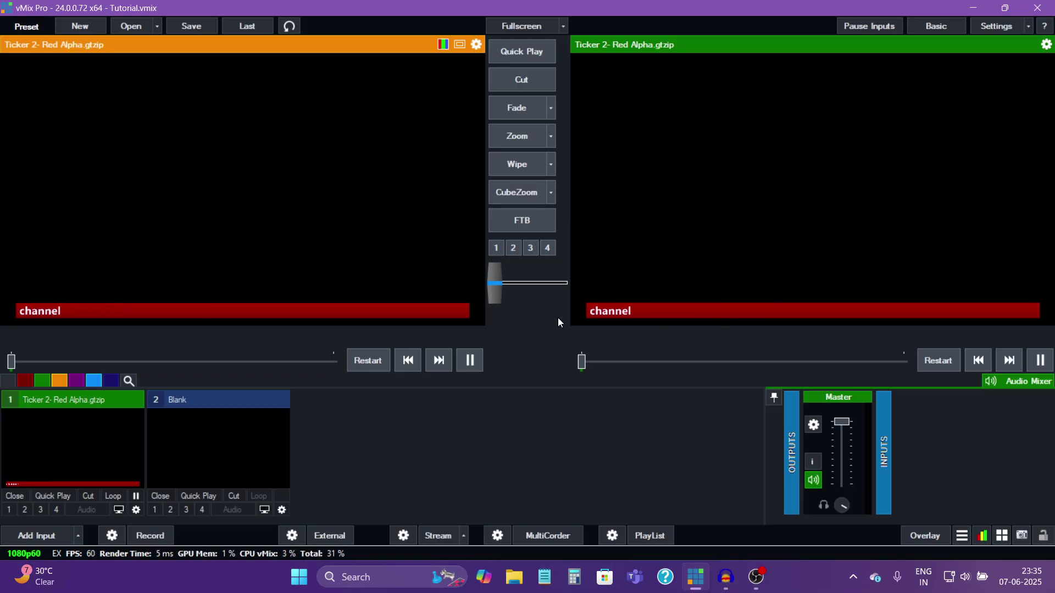
- Apply the "hello welcome to my channel" preset to the red ticker, try the older welcome preset, and reapply the first
right_click(53, 441)
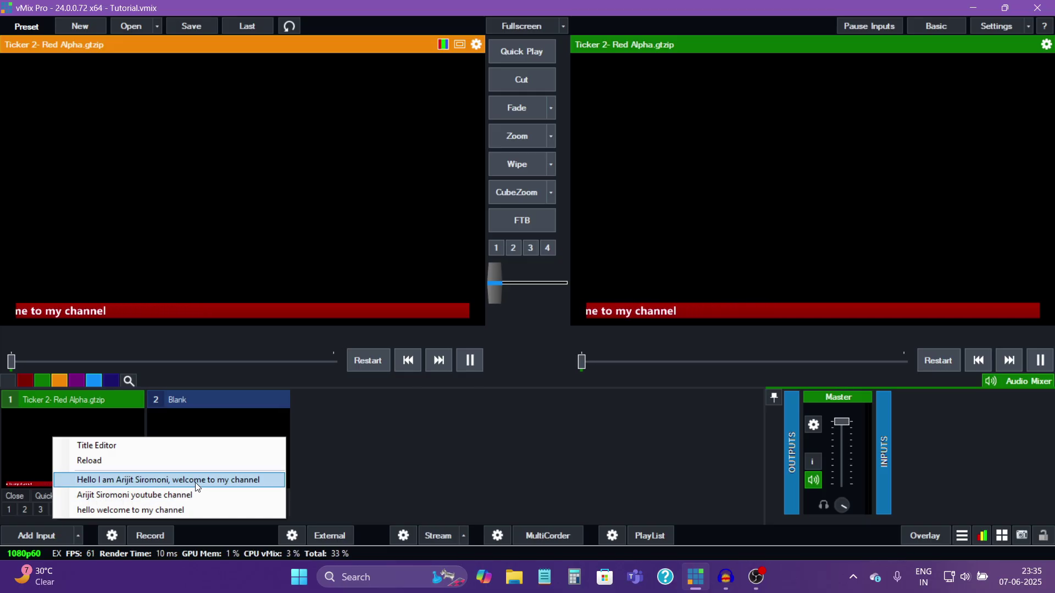
click(148, 509)
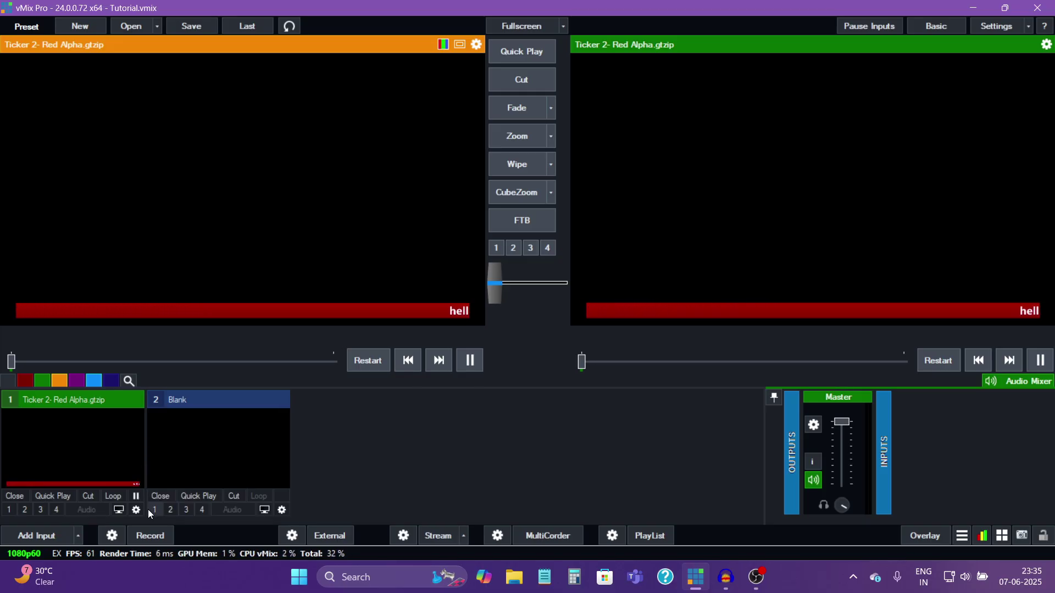
right_click(80, 438)
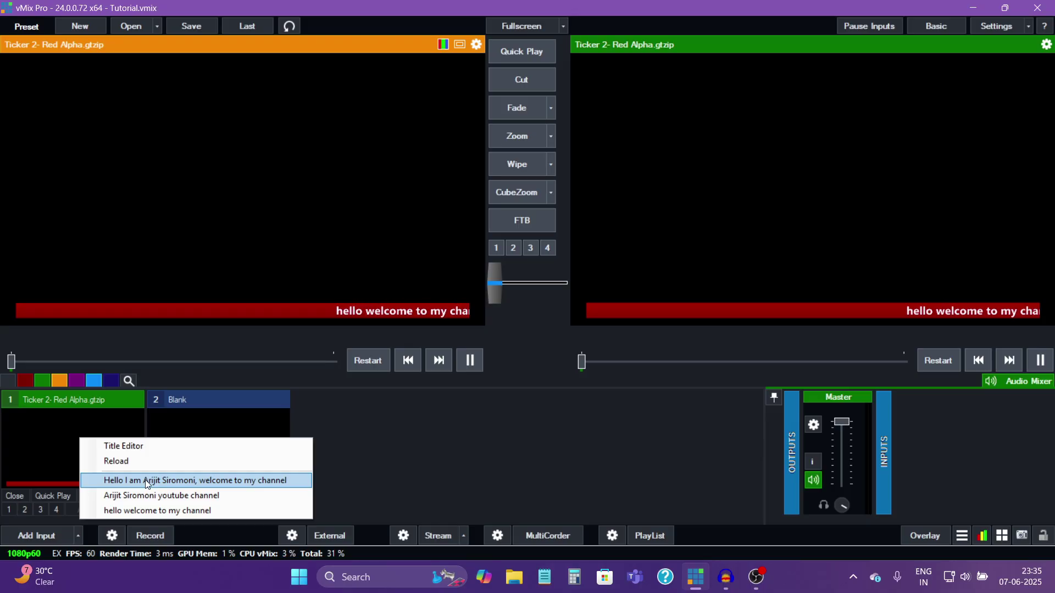
click(145, 479)
right_click(77, 443)
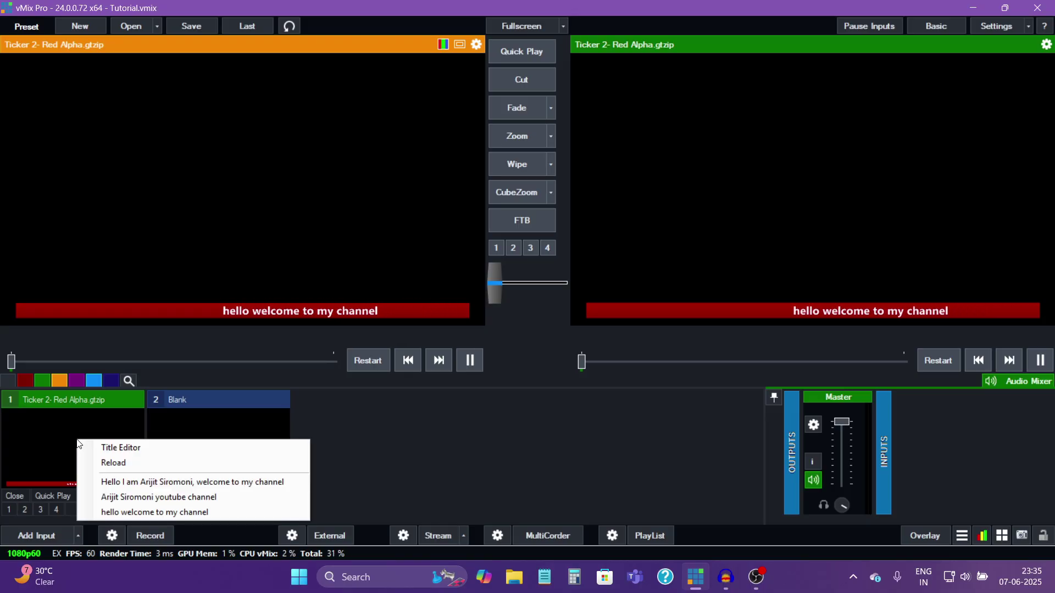
click(133, 512)
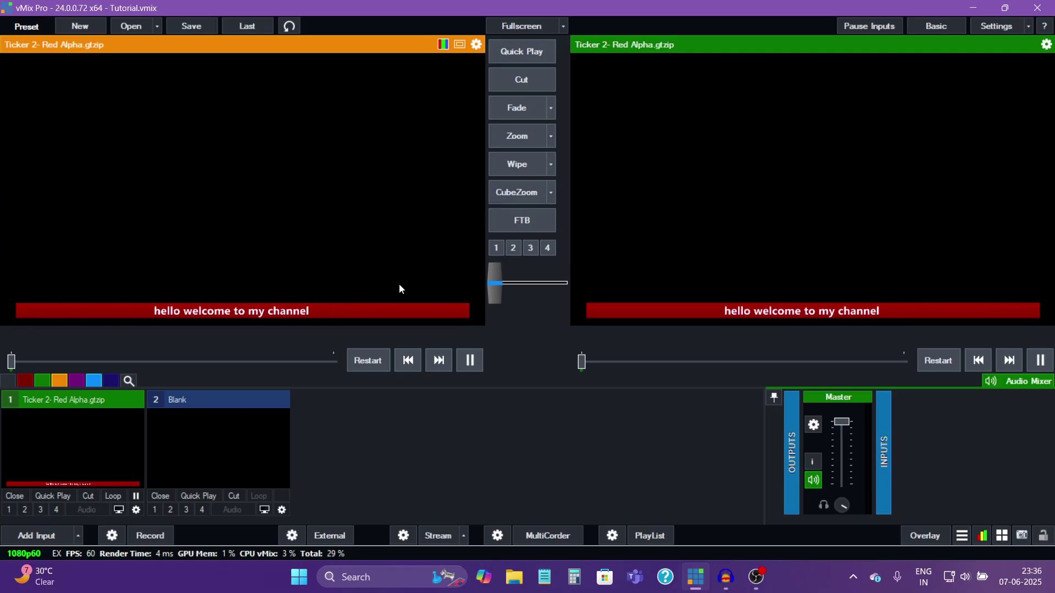
- Replace the ticker input's title with the GT Ticker template "Ticker 2- Blue Alpha" and close the input settings
click(136, 510)
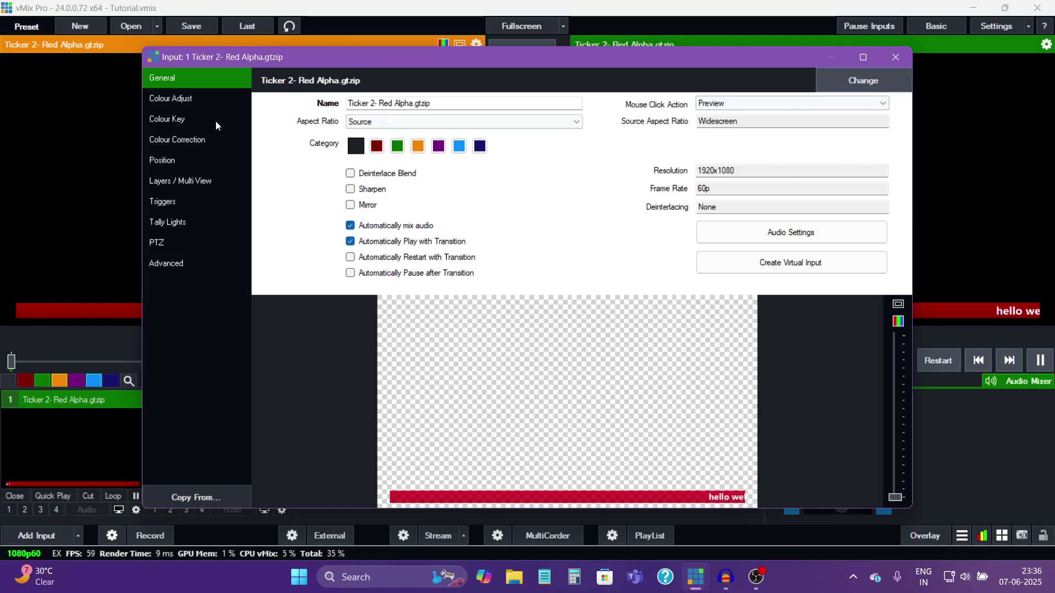
click(863, 81)
click(352, 103)
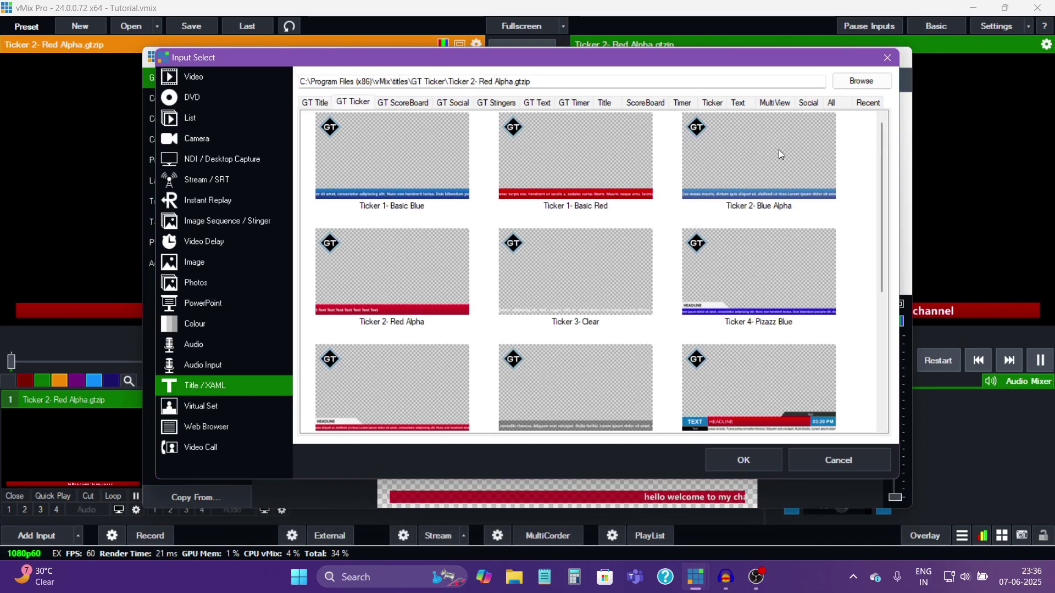
click(739, 167)
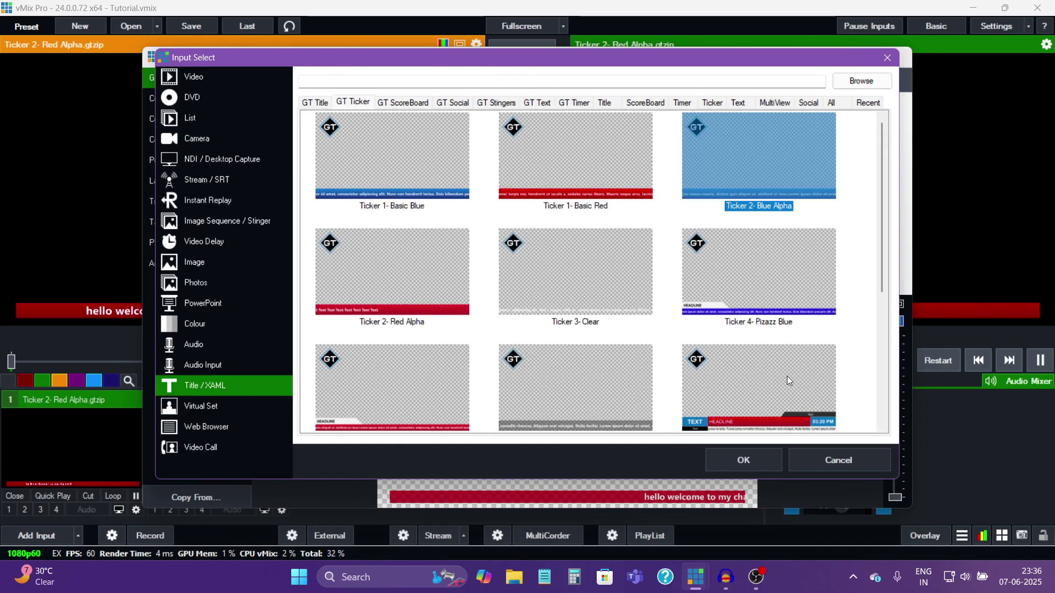
click(753, 462)
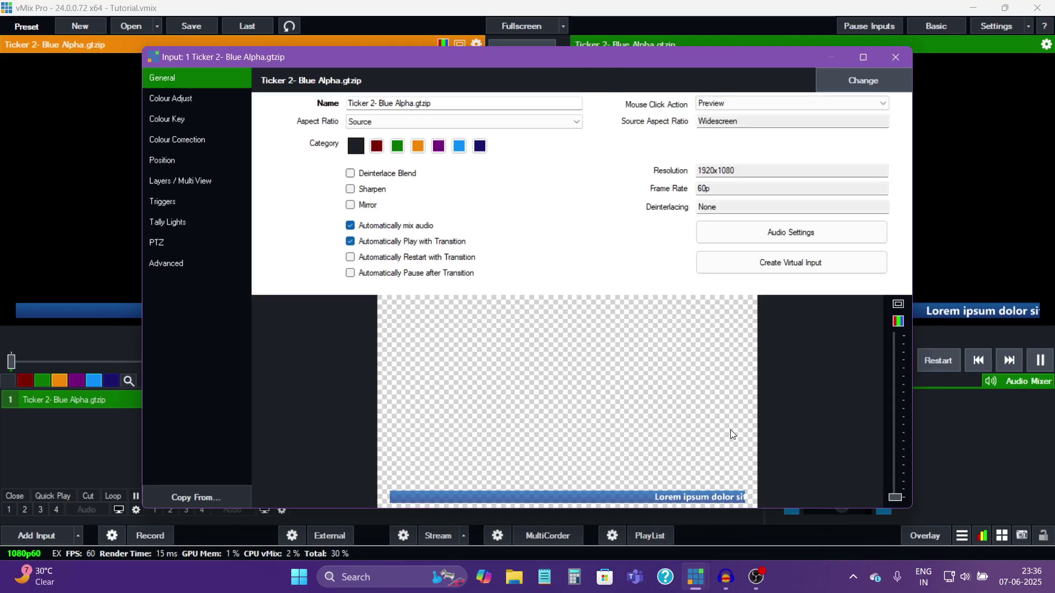
click(901, 59)
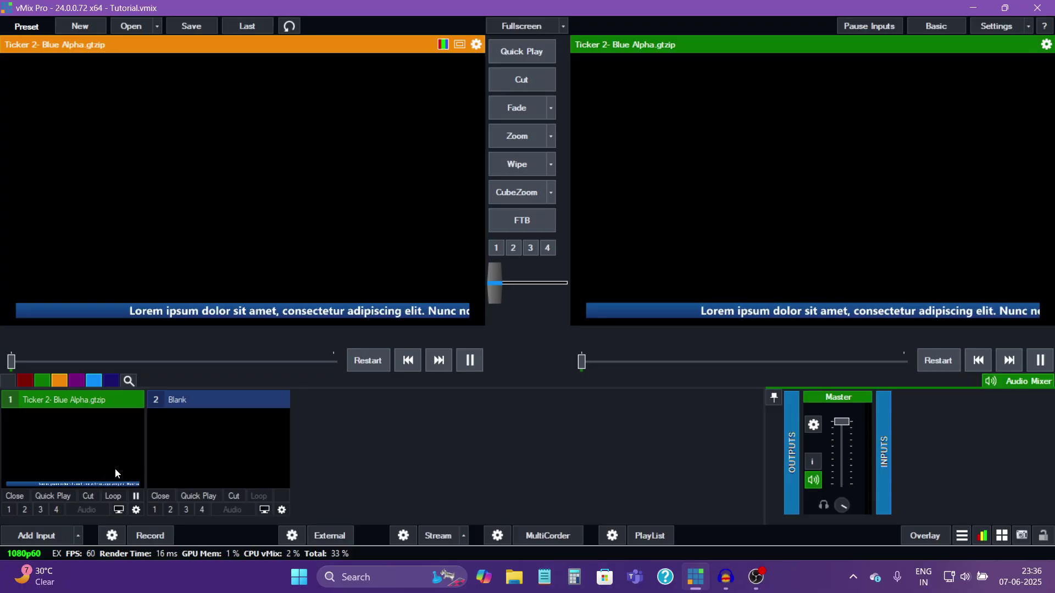
right_click(82, 457)
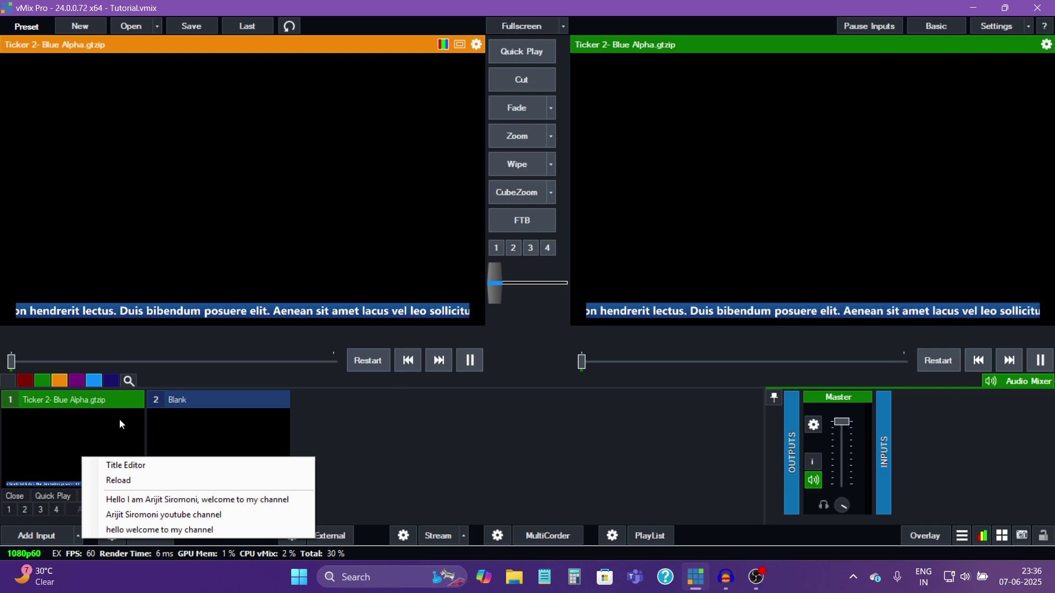
click(93, 418)
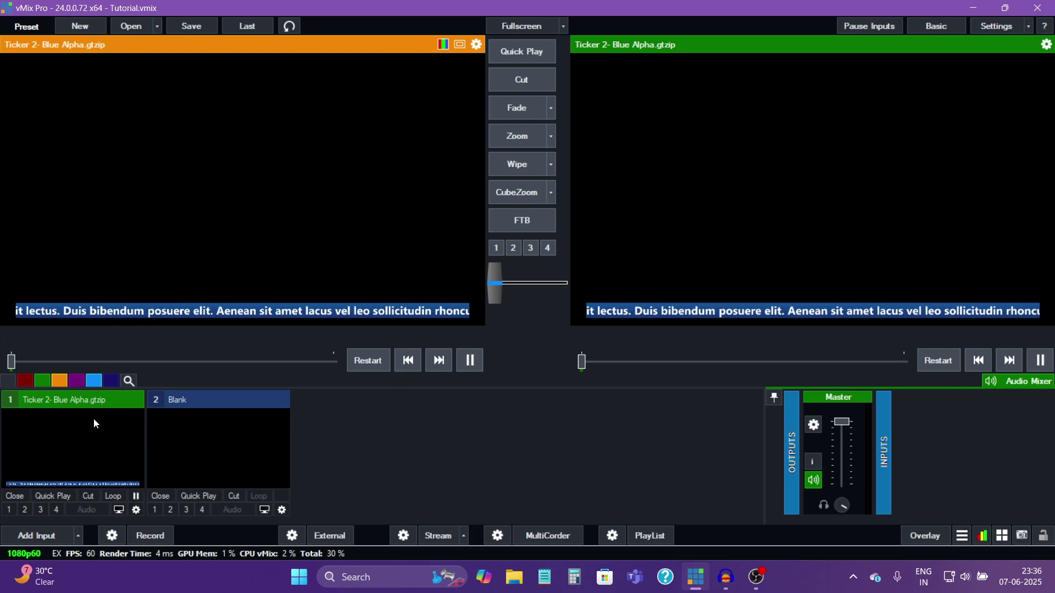
click(79, 537)
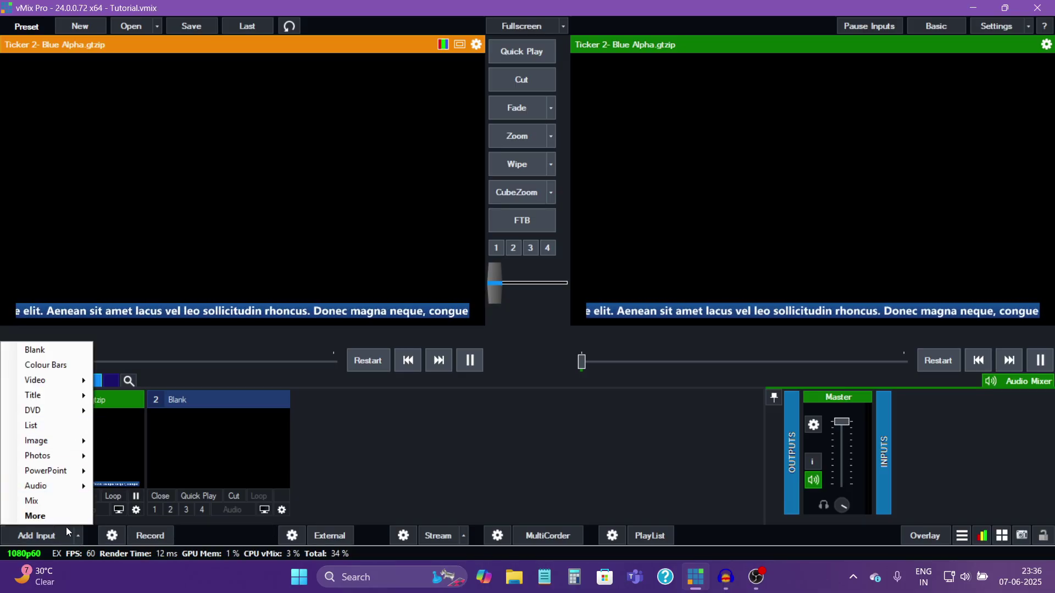
click(41, 536)
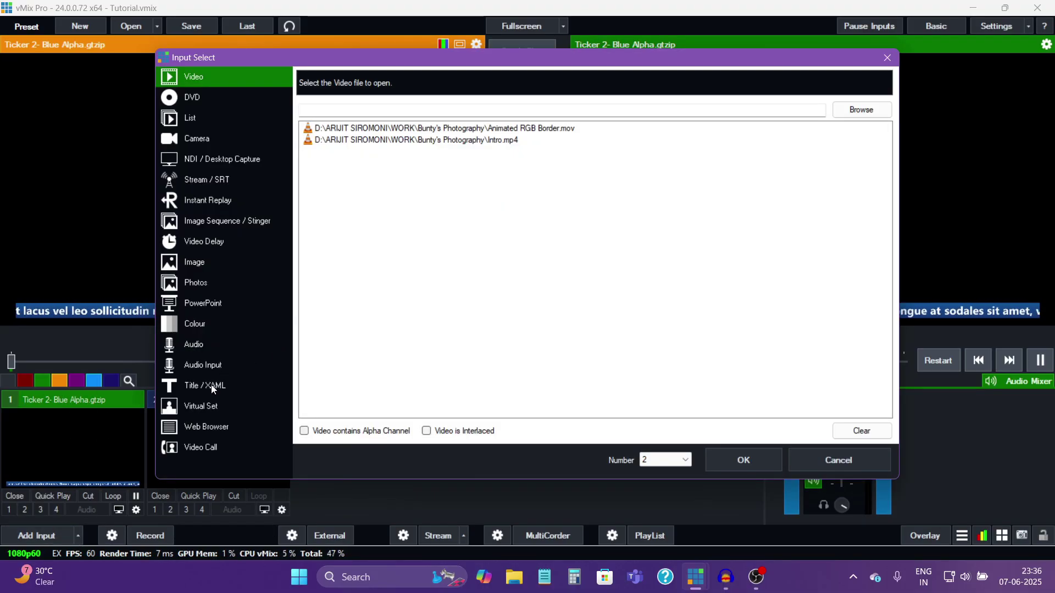
click(212, 387)
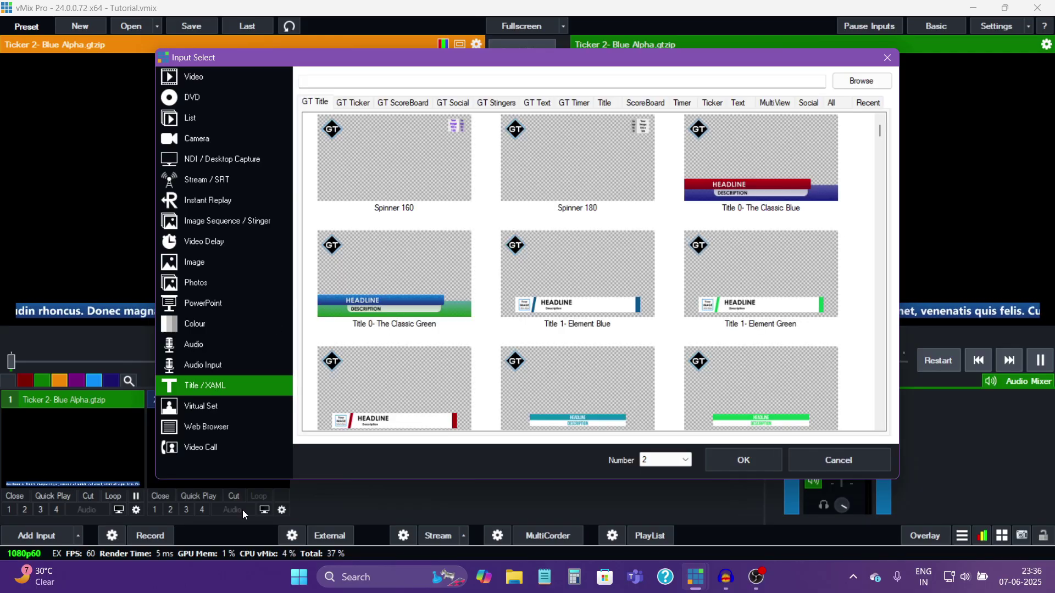
click(839, 459)
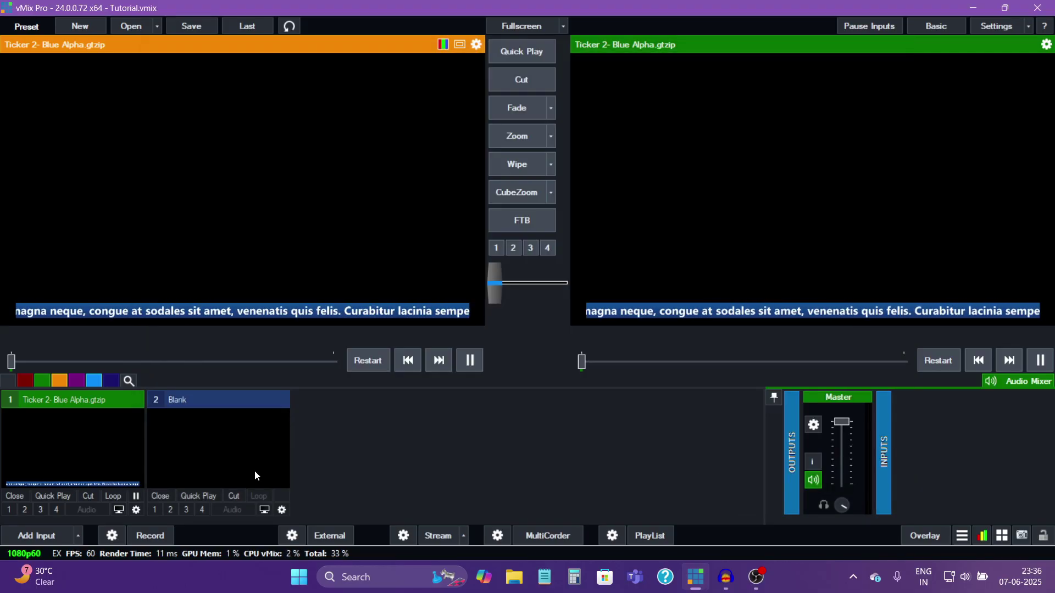